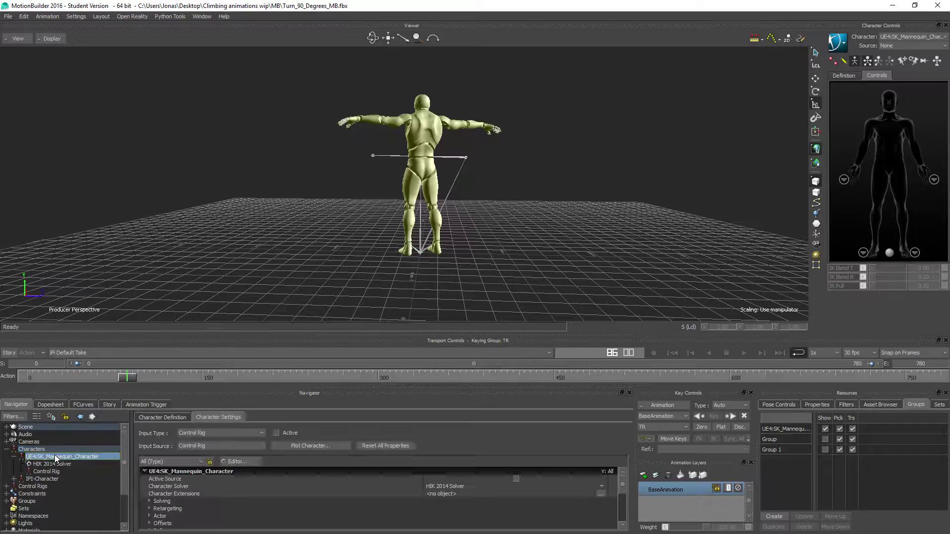
Activate the Control Rig input on UE4:SK_Mannequin_Character and play back the iPi Default Take.
{"action": "left_click", "coordinate": [282, 434]}
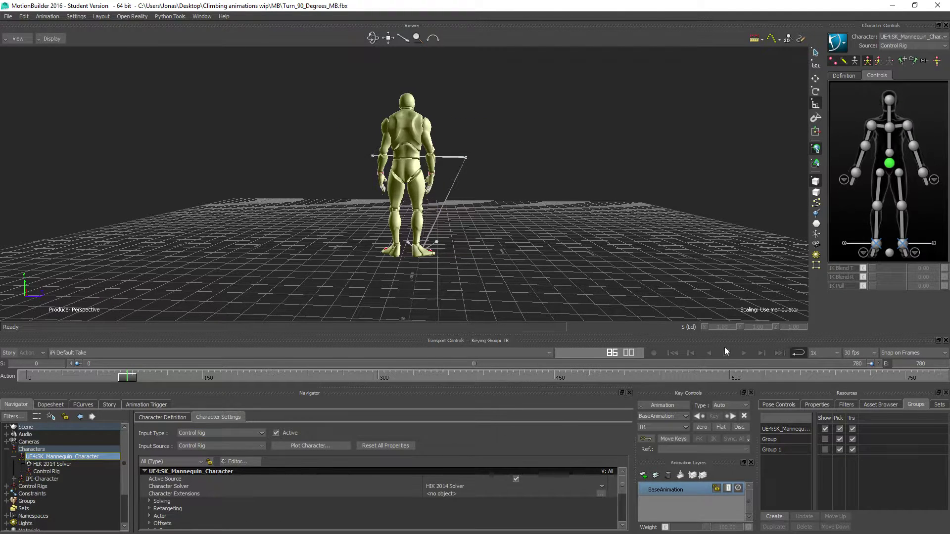
{"action": "left_click", "coordinate": [745, 352]}
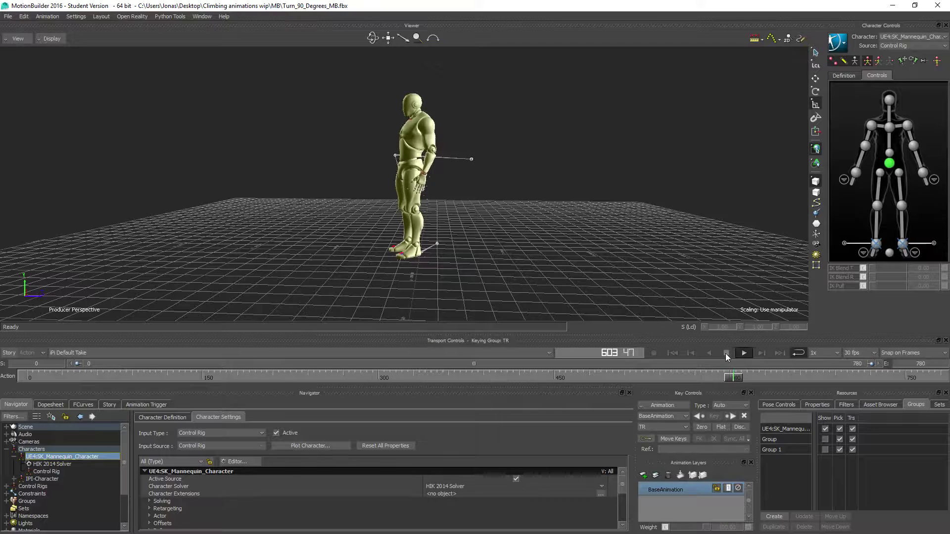
{"action": "left_click", "coordinate": [725, 353]}
Switch to the Turn Left 90 take and play back its animation.
{"action": "left_click", "coordinate": [89, 353]}
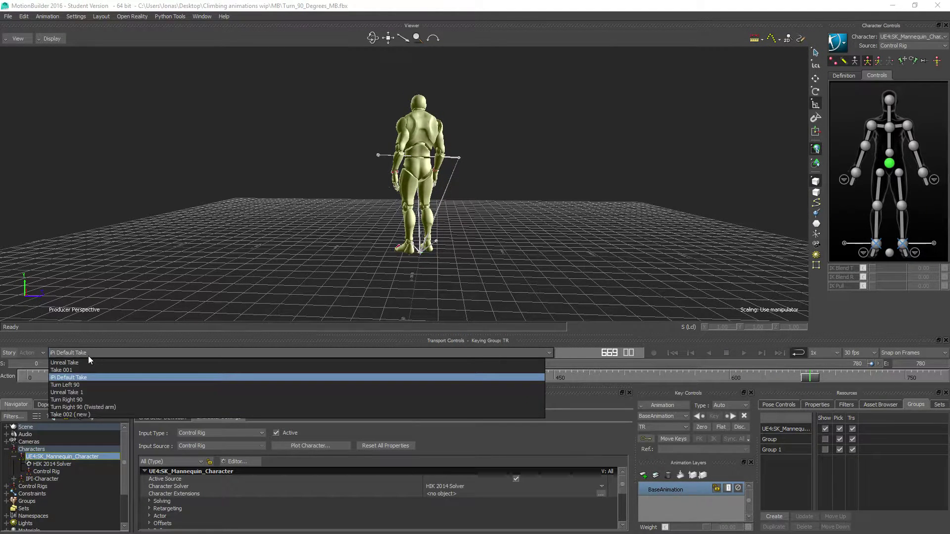
{"action": "left_click", "coordinate": [72, 384]}
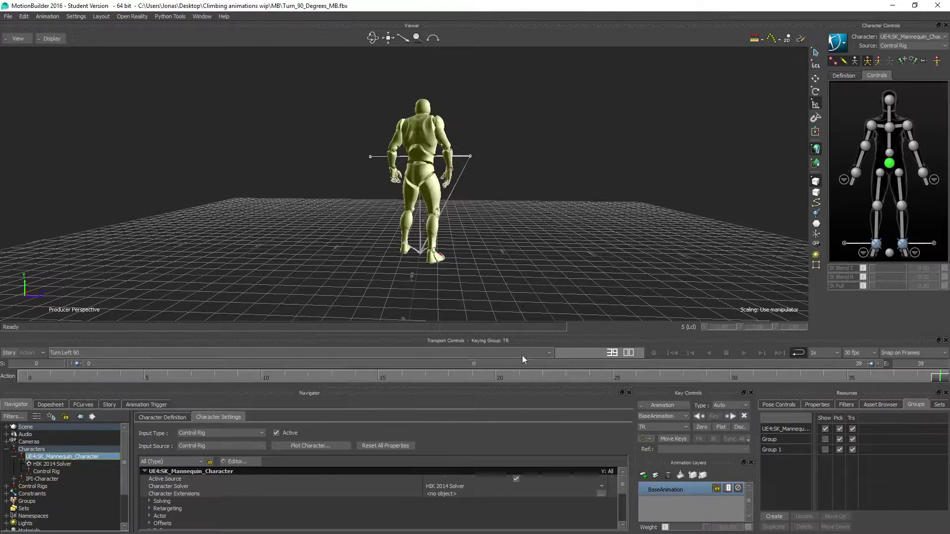
{"action": "left_click", "coordinate": [745, 354]}
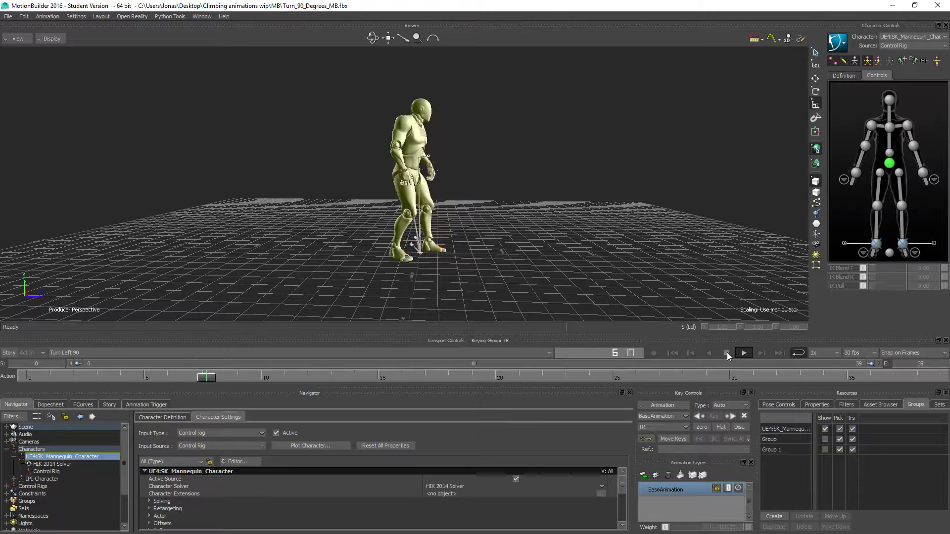
{"action": "left_click", "coordinate": [726, 352]}
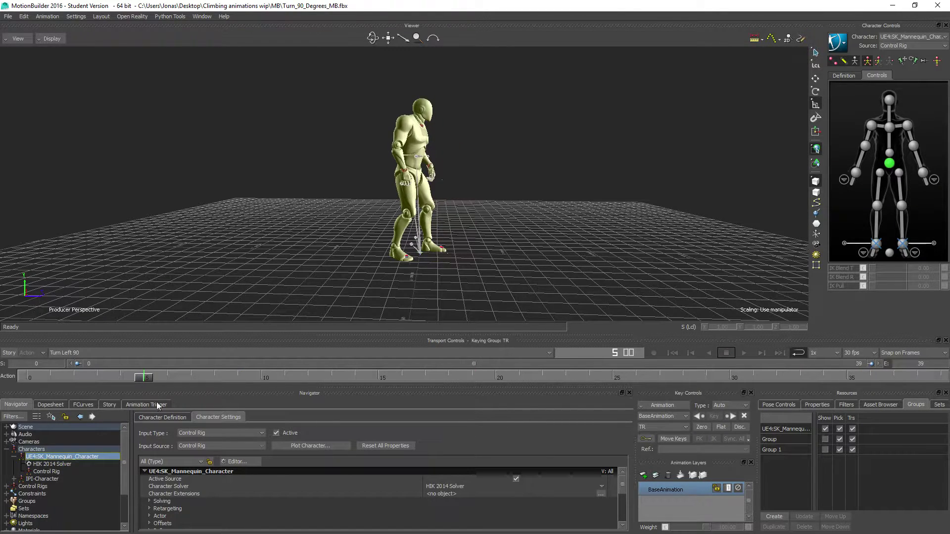
Switch to the Turn Right 90 (Twisted arm) take and play back its animation.
{"action": "left_click", "coordinate": [64, 353]}
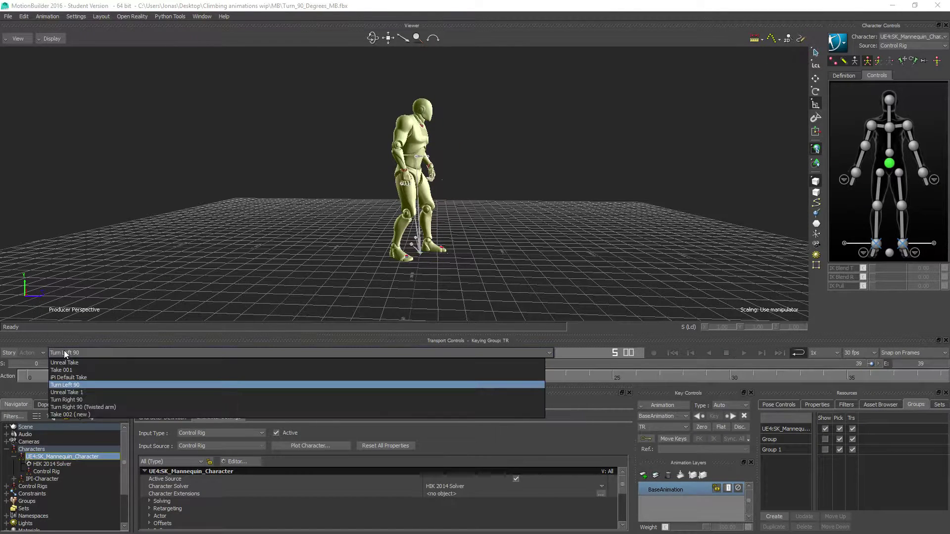
{"action": "left_click", "coordinate": [67, 409]}
{"action": "left_click", "coordinate": [744, 353]}
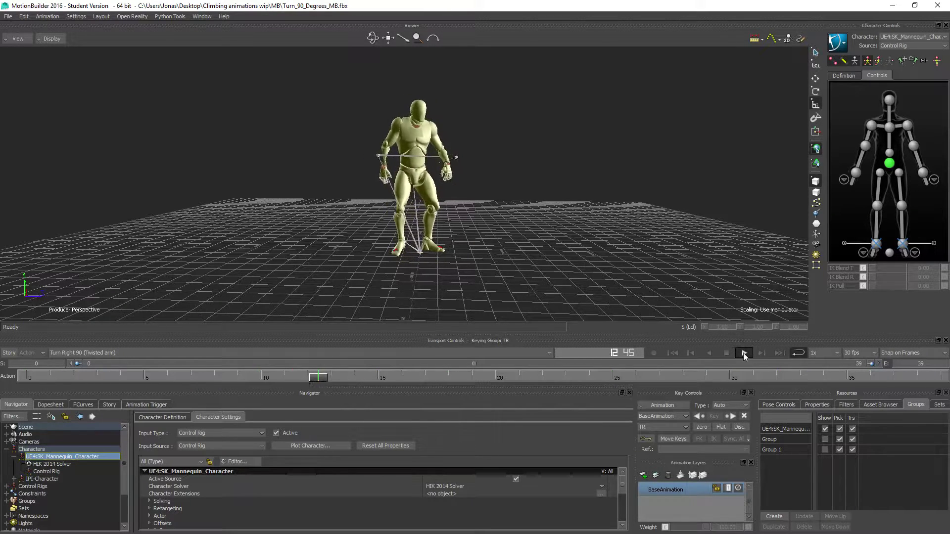
{"action": "left_click", "coordinate": [726, 353]}
Examine the right arm and hand from several angles across frames 0 to 39, ending at frame 0.
{"action": "left_click_drag", "start_coordinate": [299, 199], "coordinate": [354, 218], "text": "ctrl"}
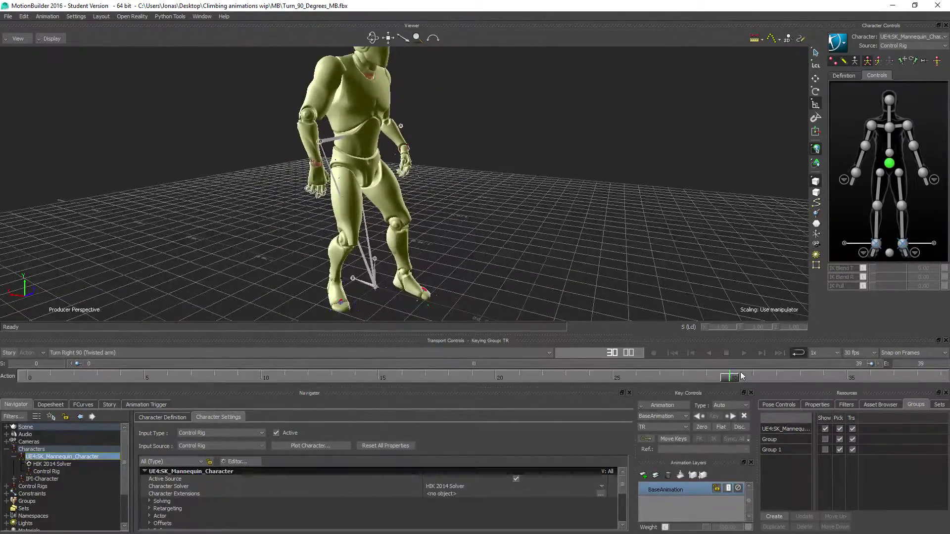
{"action": "left_click_drag", "start_coordinate": [736, 376], "coordinate": [31, 375]}
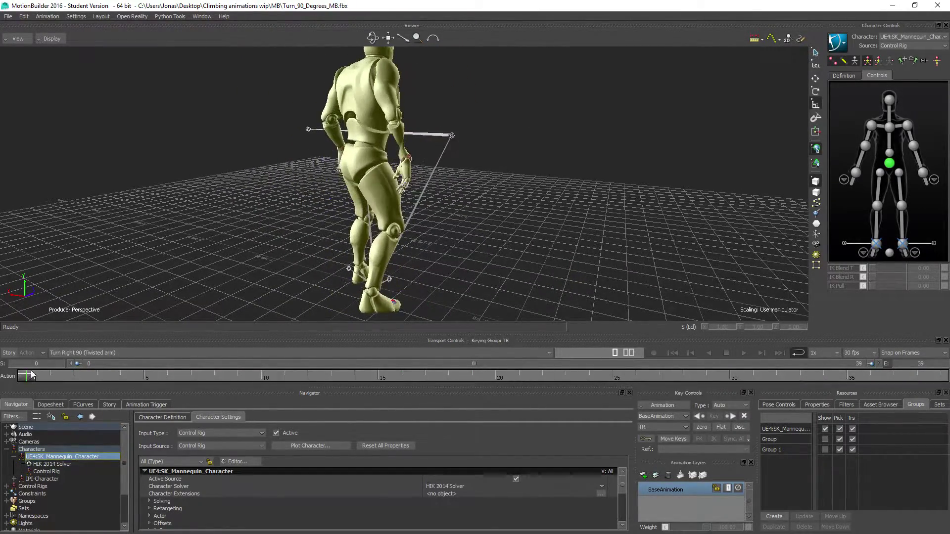
{"action": "left_click_drag", "start_coordinate": [381, 205], "coordinate": [399, 233], "text": "ctrl+shift"}
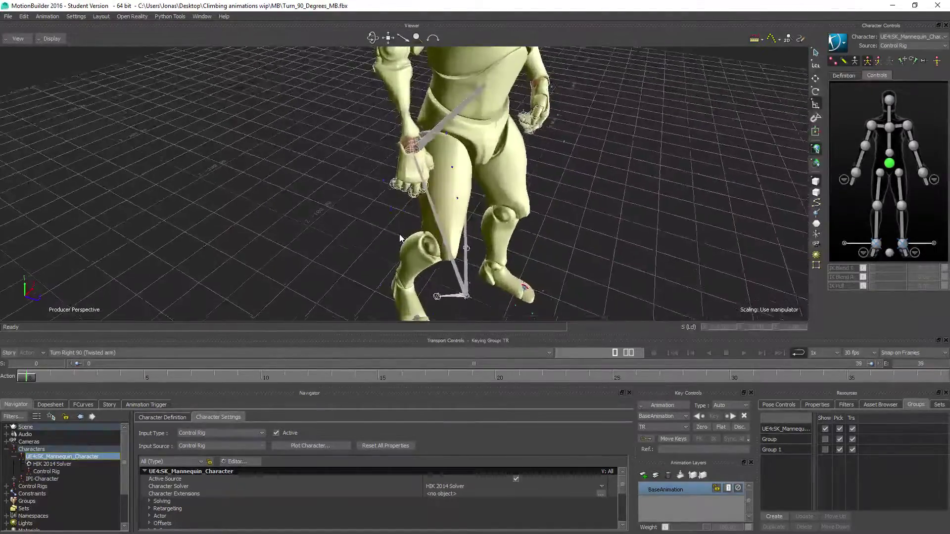
{"action": "left_click_drag", "start_coordinate": [30, 377], "coordinate": [190, 375]}
{"action": "left_click_drag", "start_coordinate": [283, 182], "coordinate": [215, 342], "text": "ctrl"}
{"action": "left_click_drag", "start_coordinate": [193, 380], "coordinate": [937, 377]}
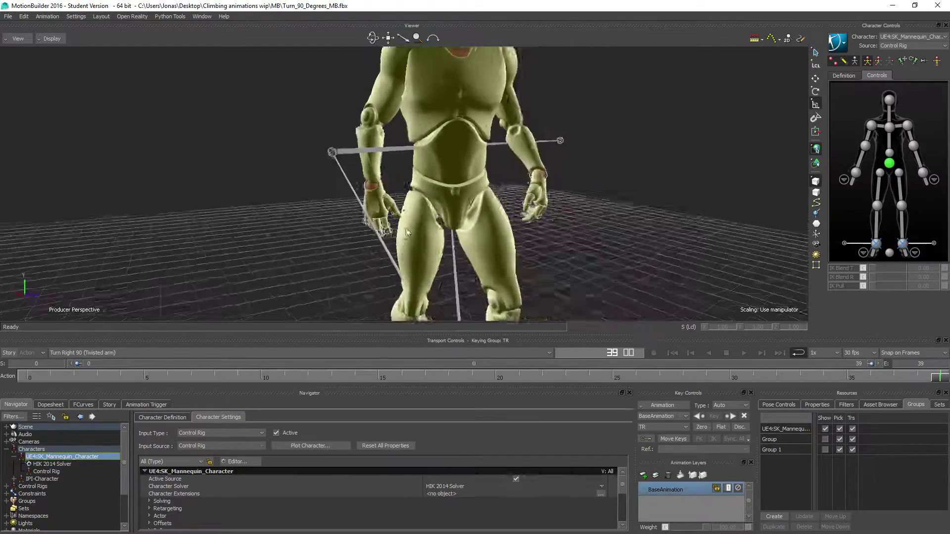
{"action": "left_click_drag", "start_coordinate": [405, 233], "coordinate": [460, 239], "text": "ctrl+shift"}
{"action": "left_click_drag", "start_coordinate": [292, 224], "coordinate": [263, 195], "text": "ctrl"}
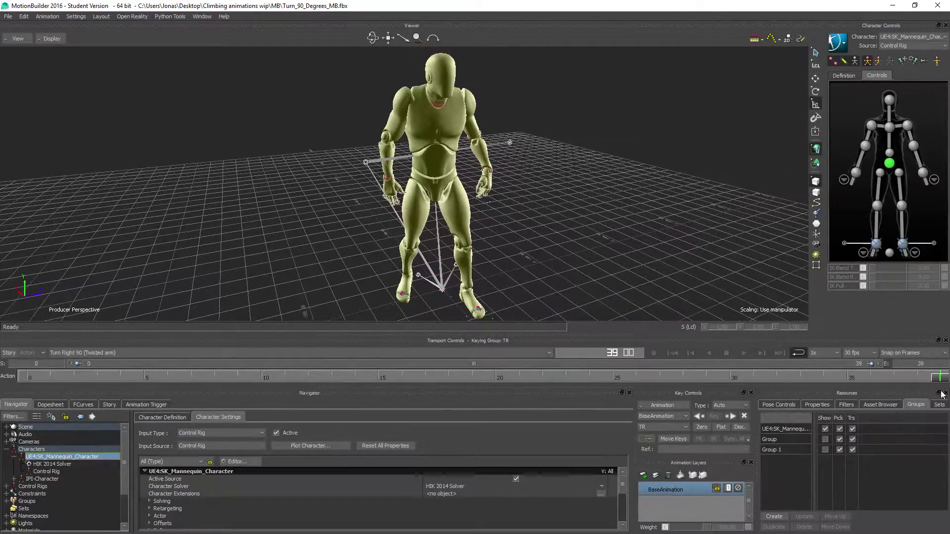
{"action": "left_click_drag", "start_coordinate": [941, 379], "coordinate": [24, 378]}
{"action": "left_click_drag", "start_coordinate": [421, 276], "coordinate": [368, 269], "text": "ctrl+shift"}
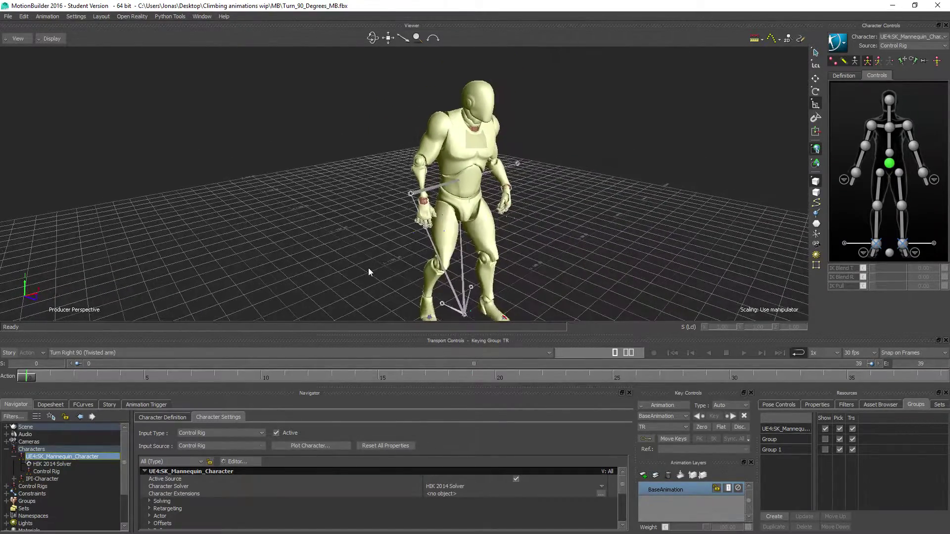
Add a Cube element to the scene beside the character's right leg and scale it to 5.07 on all axes.
{"action": "left_click", "coordinate": [424, 204]}
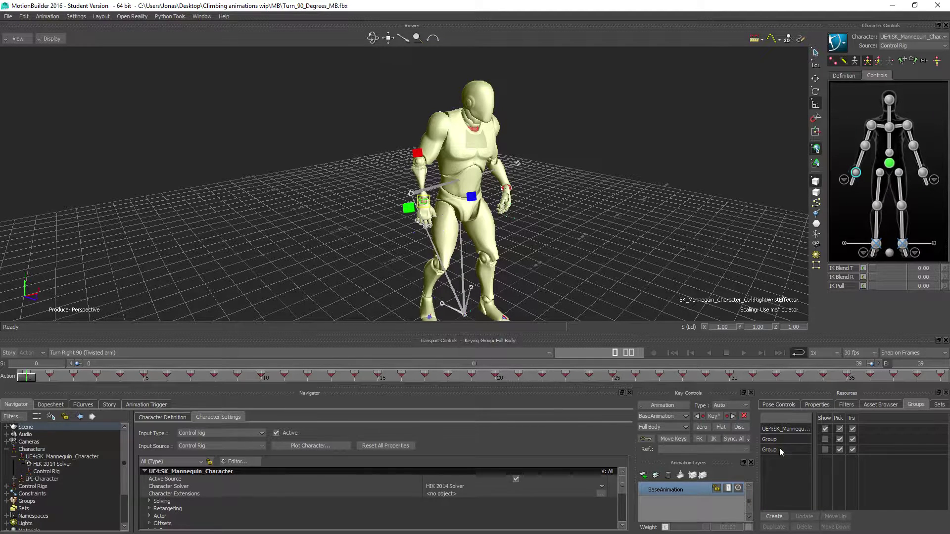
{"action": "left_click", "coordinate": [866, 406]}
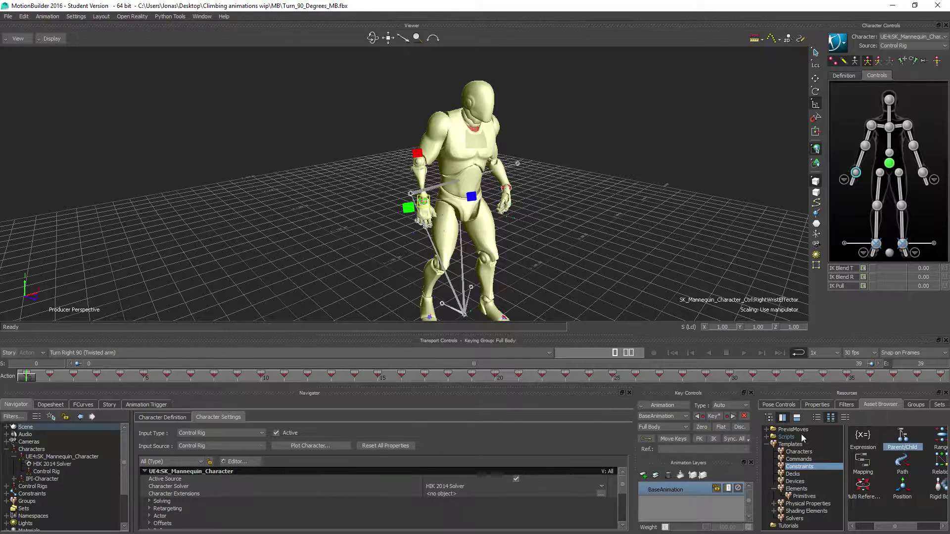
{"action": "left_click", "coordinate": [795, 489]}
{"action": "left_click_drag", "start_coordinate": [369, 271], "coordinate": [566, 356]}
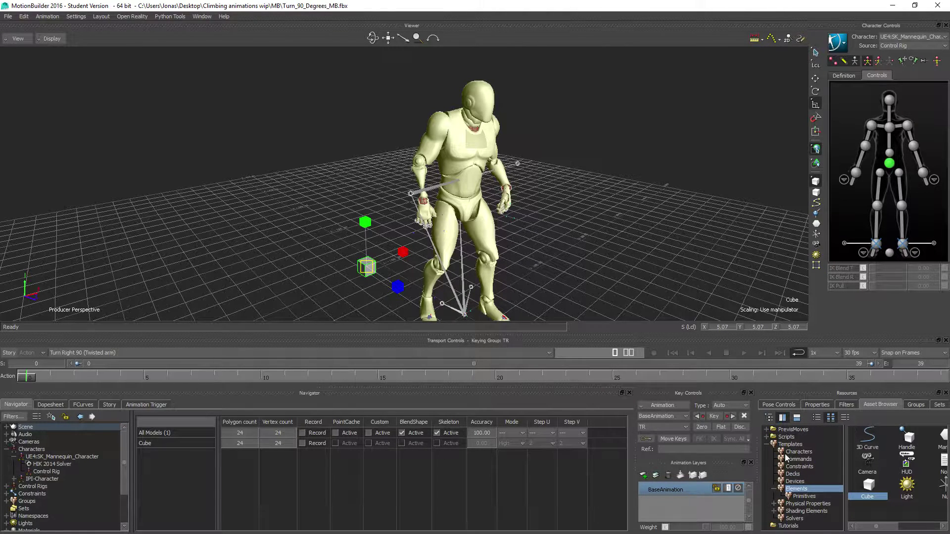
Create a Parent/Child constraint from the constraint templates, applying it to the cube.
{"action": "left_click", "coordinate": [798, 467]}
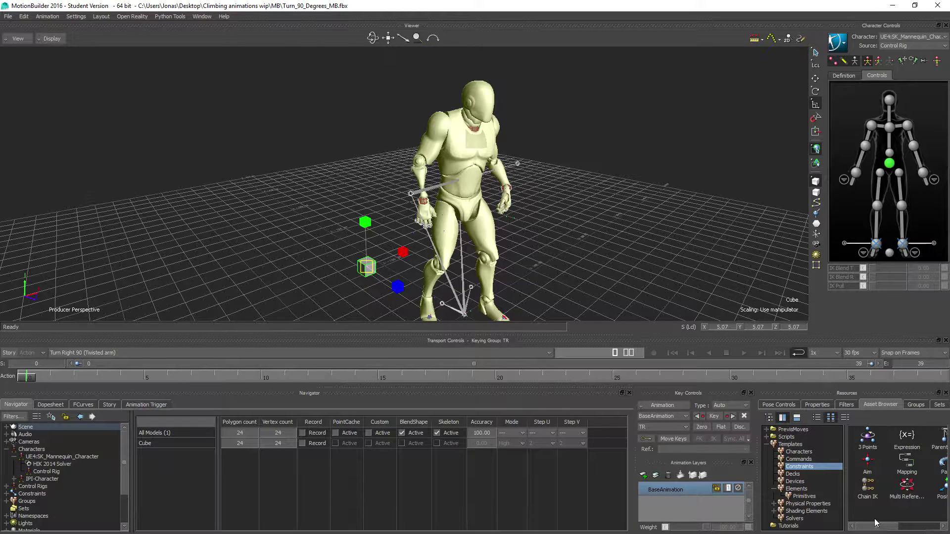
{"action": "left_click_drag", "start_coordinate": [874, 522], "coordinate": [887, 522]}
{"action": "left_click_drag", "start_coordinate": [923, 438], "coordinate": [370, 262]}
{"action": "left_click", "coordinate": [415, 275]}
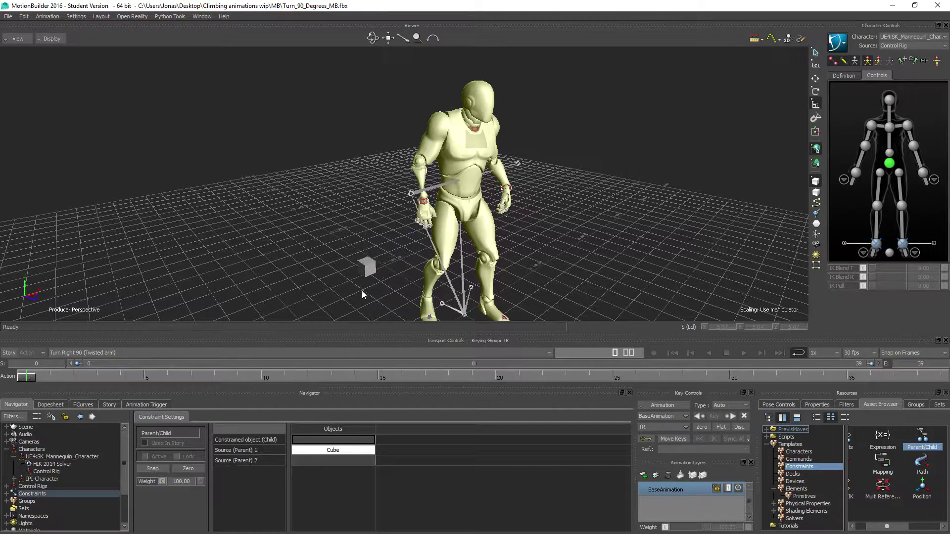
Assign the right wrist effector as Source (Parent) 1 and the cube as the constrained child.
{"action": "left_click", "coordinate": [858, 173]}
{"action": "left_click", "coordinate": [428, 203]}
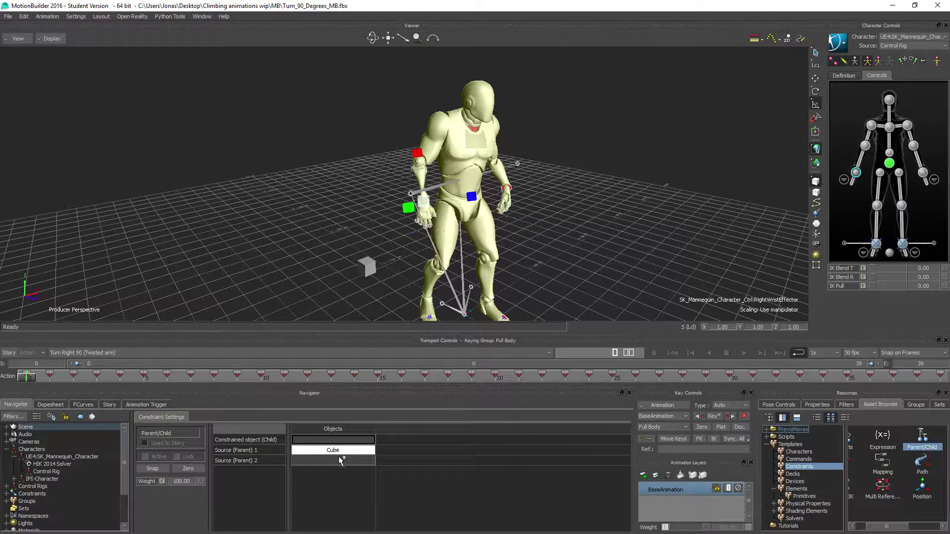
{"action": "left_click_drag", "start_coordinate": [330, 452], "coordinate": [354, 456]}
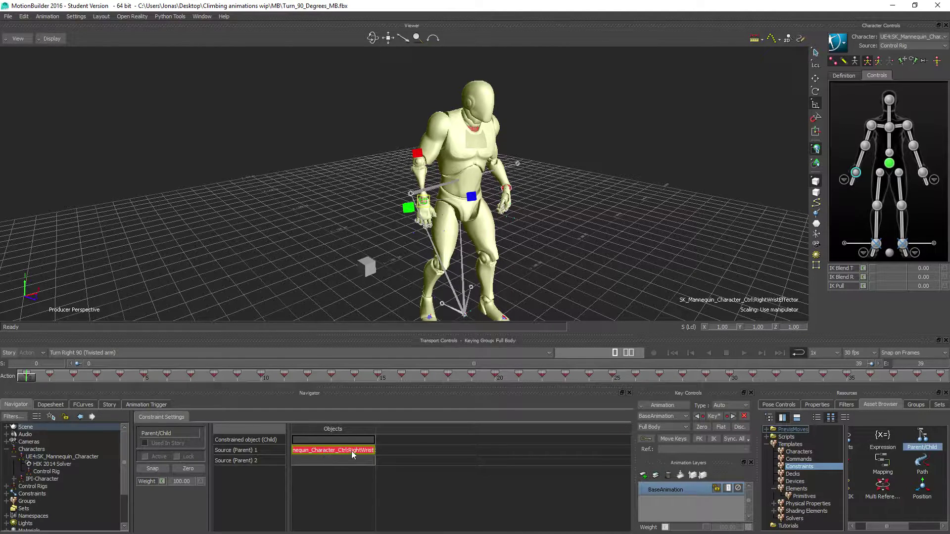
{"action": "left_click", "coordinate": [365, 270]}
{"action": "left_click_drag", "start_coordinate": [364, 274], "coordinate": [328, 442]}
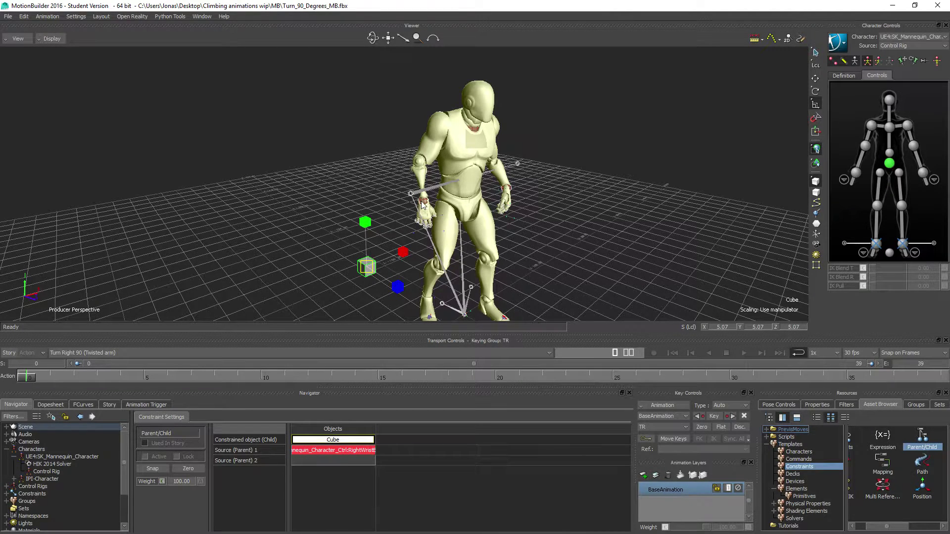
Activate the Parent/Child constraint with zero offset to place the cube on the right wrist, and play the take to check it.
{"action": "left_click", "coordinate": [183, 468]}
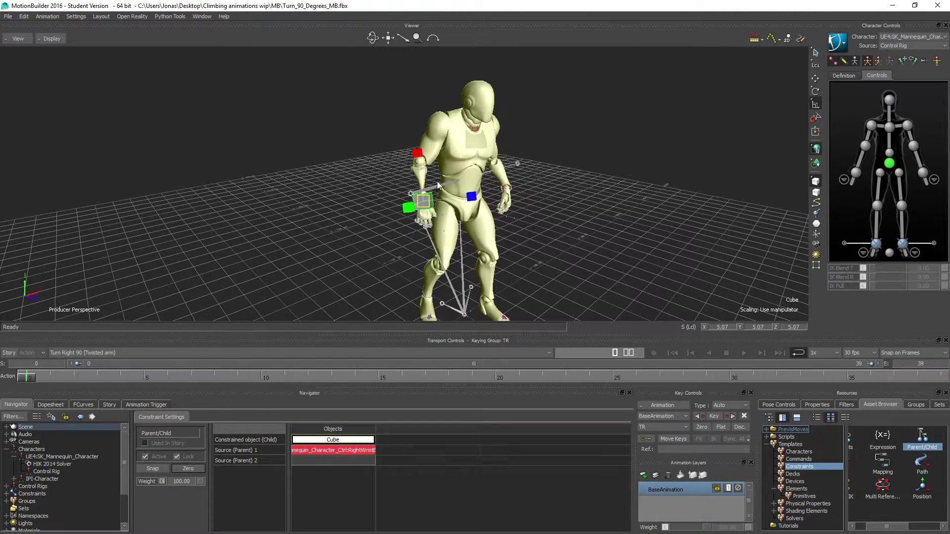
{"action": "left_click", "coordinate": [741, 353]}
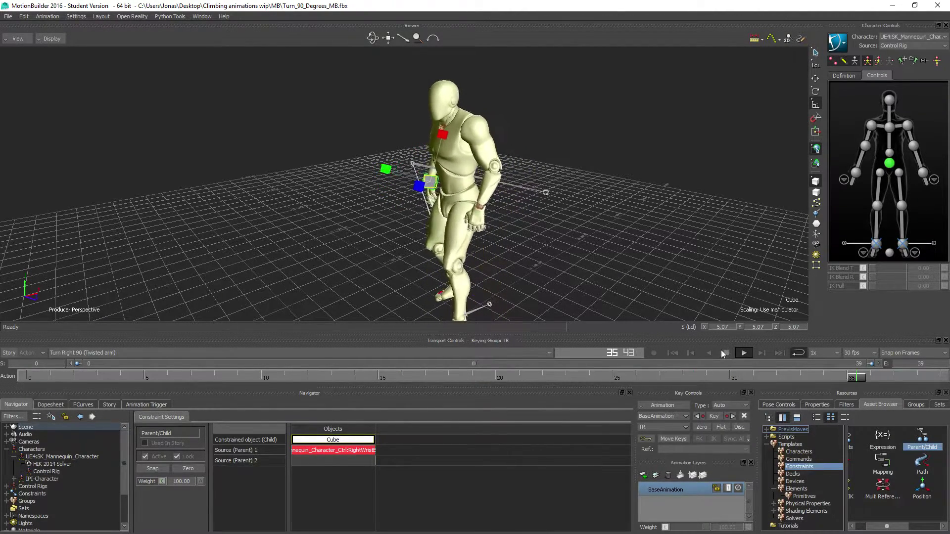
{"action": "left_click", "coordinate": [724, 353]}
Inspect the cube's translation and rotation channels in the FCurves editor.
{"action": "left_click", "coordinate": [6, 428]}
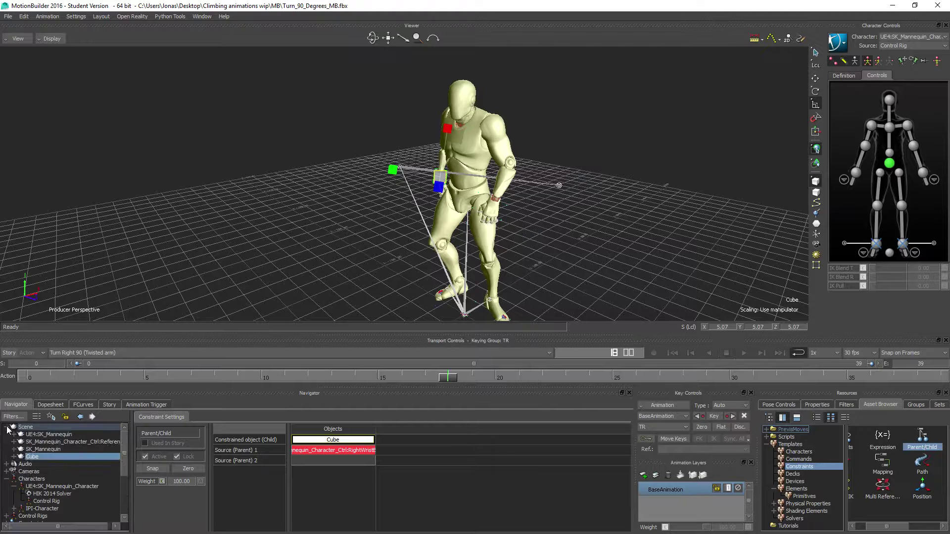
{"action": "left_click", "coordinate": [83, 405]}
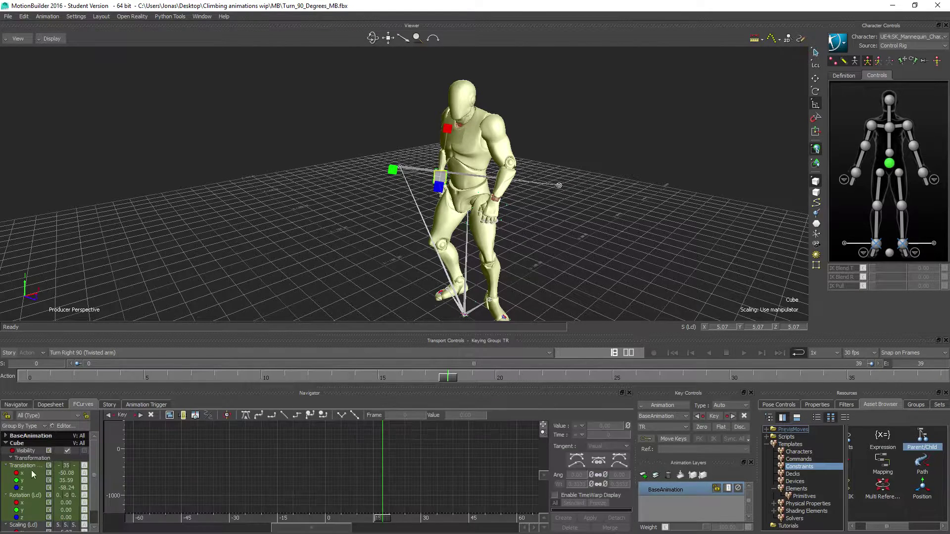
{"action": "left_click", "coordinate": [22, 473]}
{"action": "left_click", "coordinate": [23, 488]}
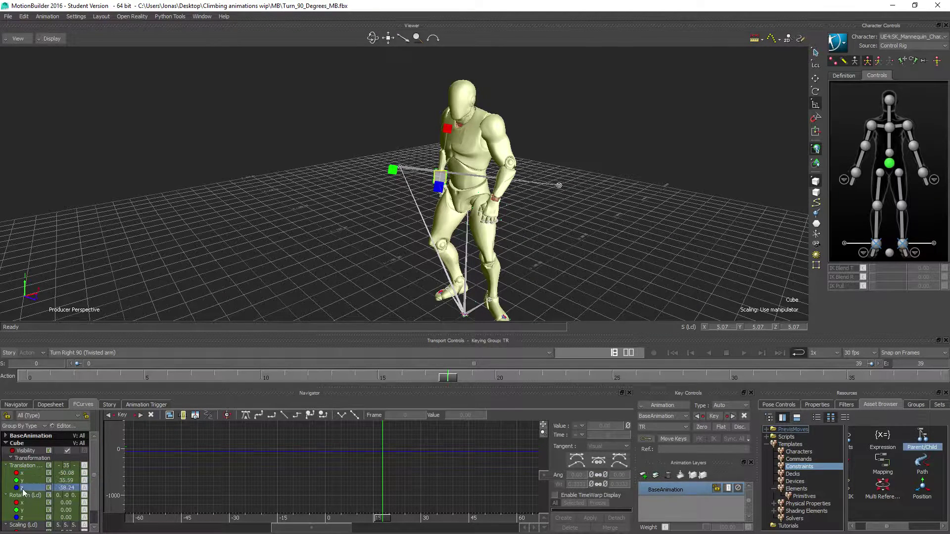
{"action": "left_click", "coordinate": [22, 504]}
{"action": "left_click", "coordinate": [22, 512]}
{"action": "left_click", "coordinate": [24, 517]}
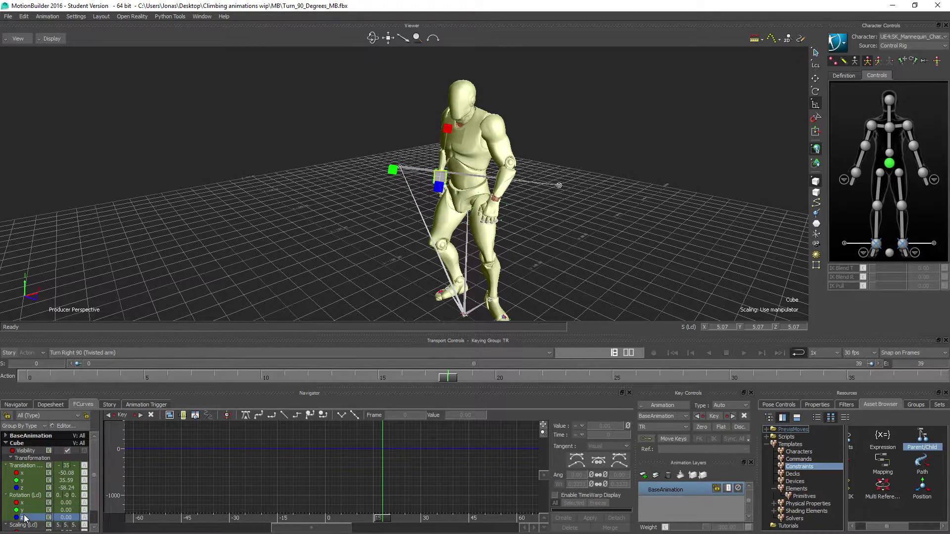
Plot all properties so the cube's constrained motion is baked into keyframes.
{"action": "left_click", "coordinate": [658, 406]}
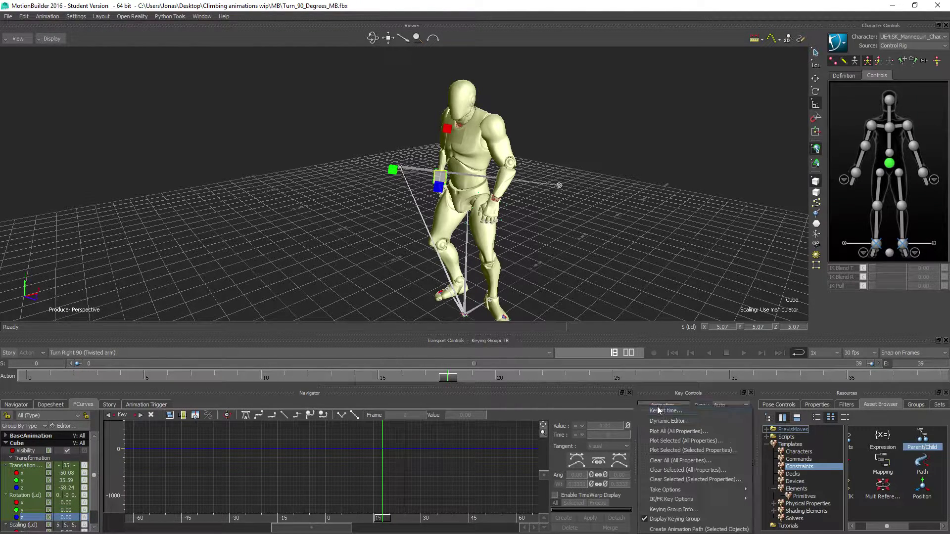
{"action": "left_click", "coordinate": [668, 430]}
{"action": "left_click", "coordinate": [484, 379]}
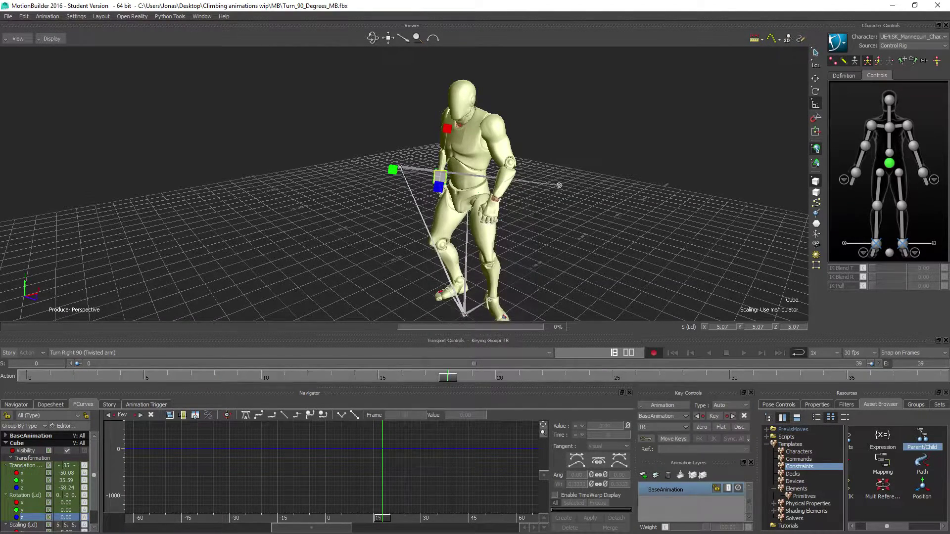
Examine the cube's plotted translation curves and its position on the right wrist.
{"action": "left_click", "coordinate": [24, 467]}
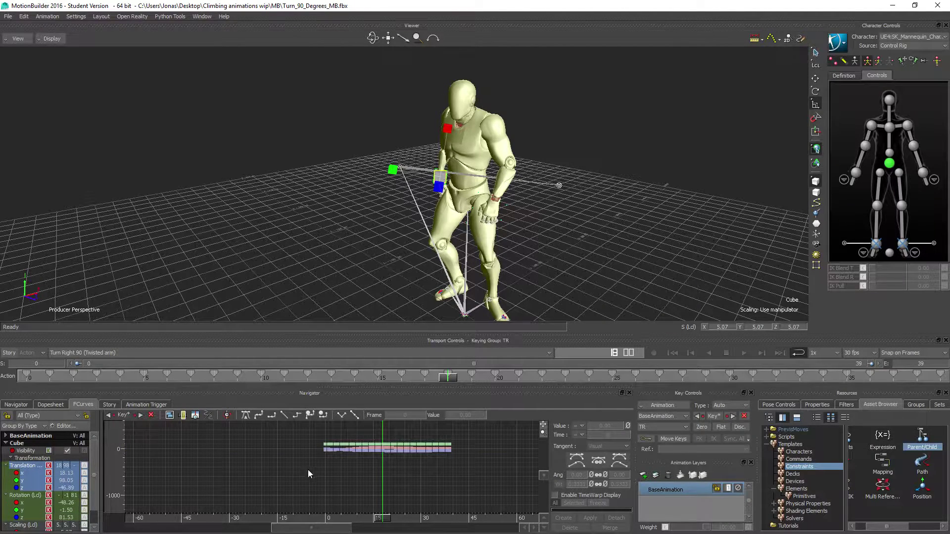
{"action": "left_click_drag", "start_coordinate": [365, 448], "coordinate": [465, 509], "text": "ctrl"}
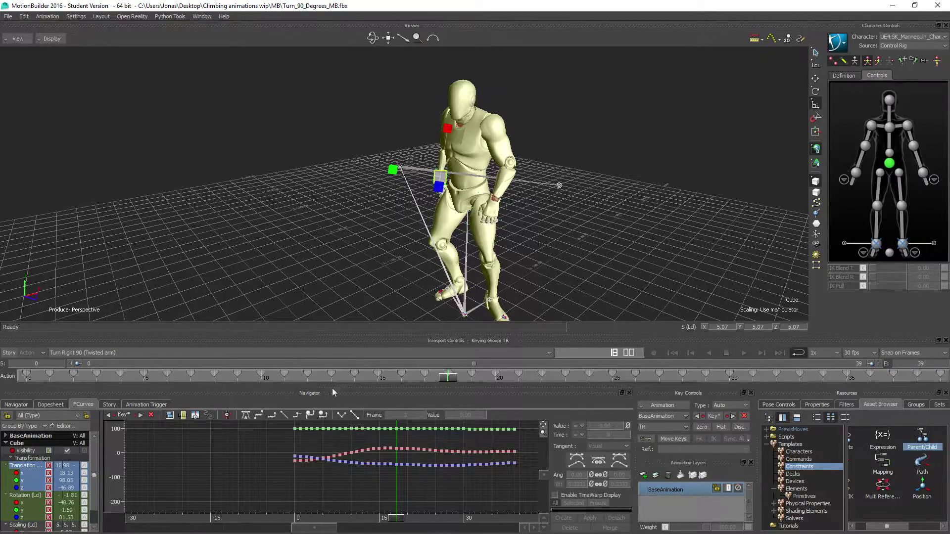
{"action": "left_click_drag", "start_coordinate": [404, 266], "coordinate": [382, 243], "text": "ctrl+shift"}
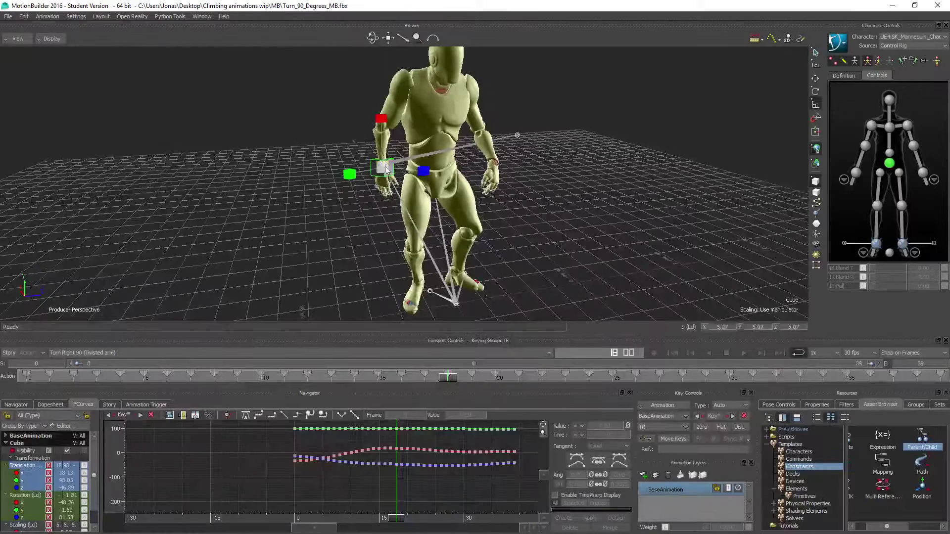
Plot the UE4:SK_Mannequin_Character animation from the control rig to the skeleton.
{"action": "left_click", "coordinate": [16, 405]}
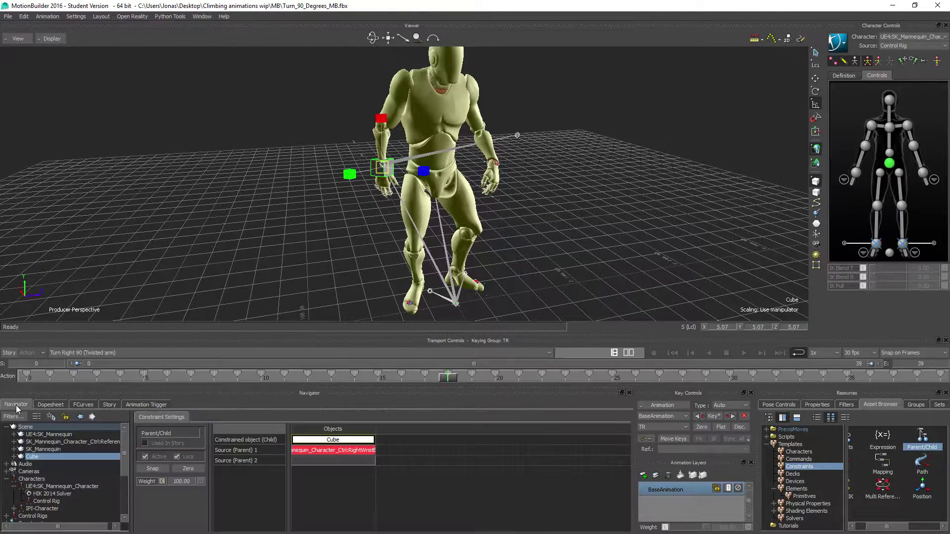
{"action": "left_click", "coordinate": [73, 486]}
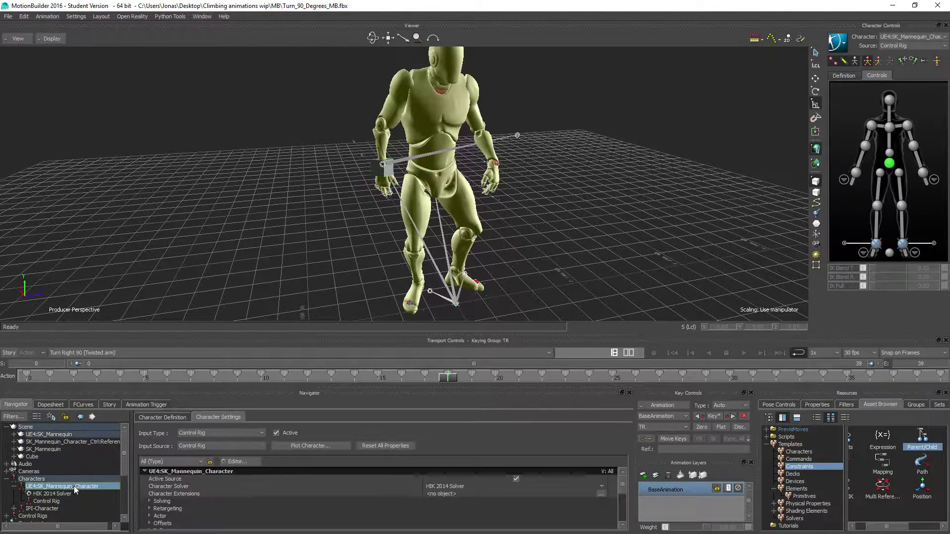
{"action": "left_click", "coordinate": [319, 448]}
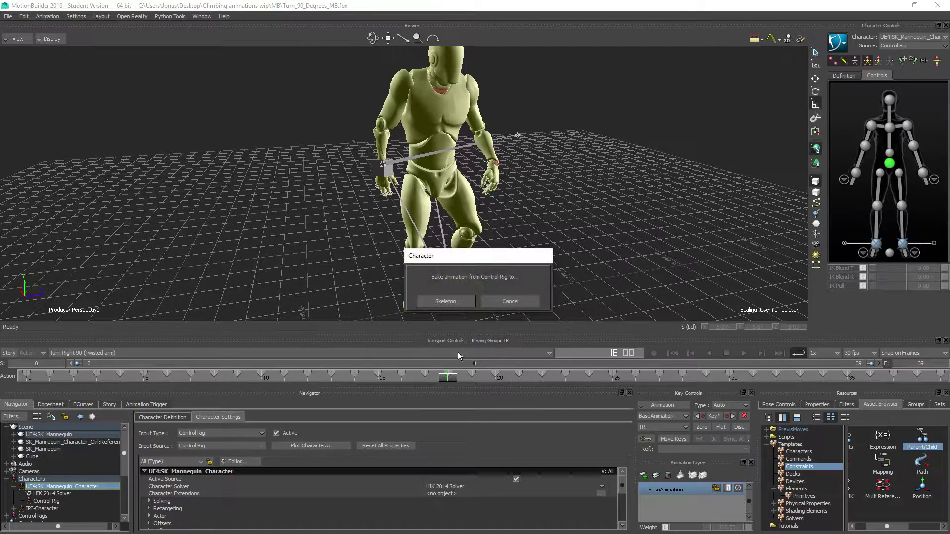
{"action": "left_click", "coordinate": [450, 304]}
{"action": "left_click", "coordinate": [485, 386]}
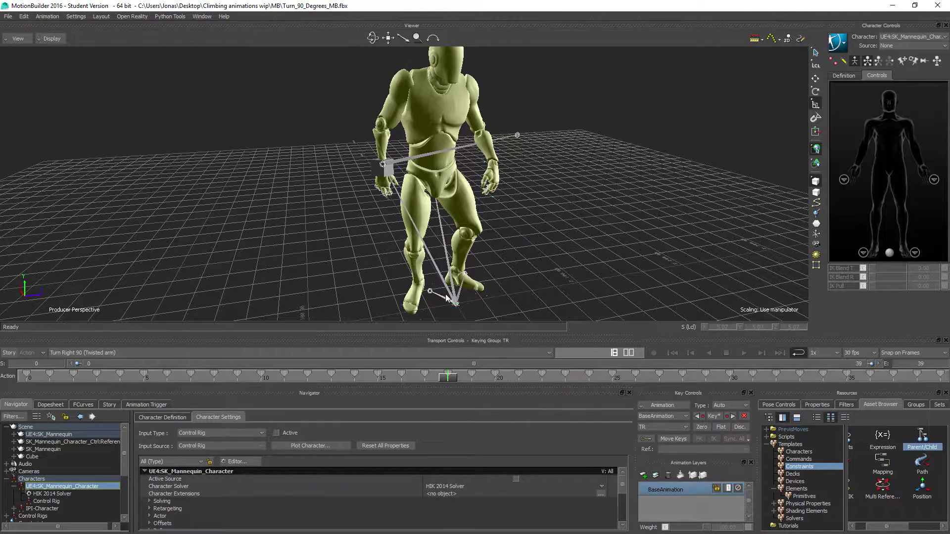
Select the entire bone branch under UE4:upperarm_r in the UE4:SK_Mannequin skeleton hierarchy.
{"action": "left_click", "coordinate": [13, 434]}
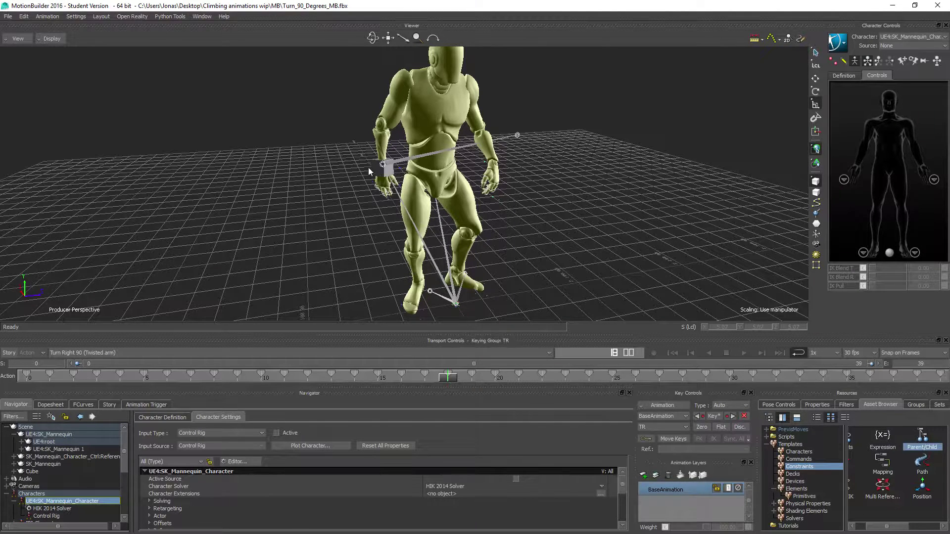
{"action": "left_click", "coordinate": [21, 442]}
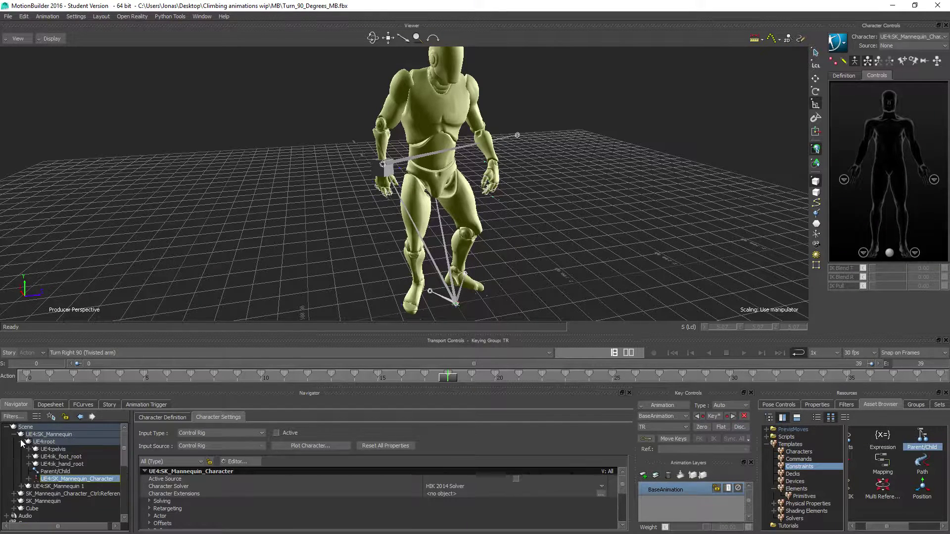
{"action": "left_click", "coordinate": [29, 449]}
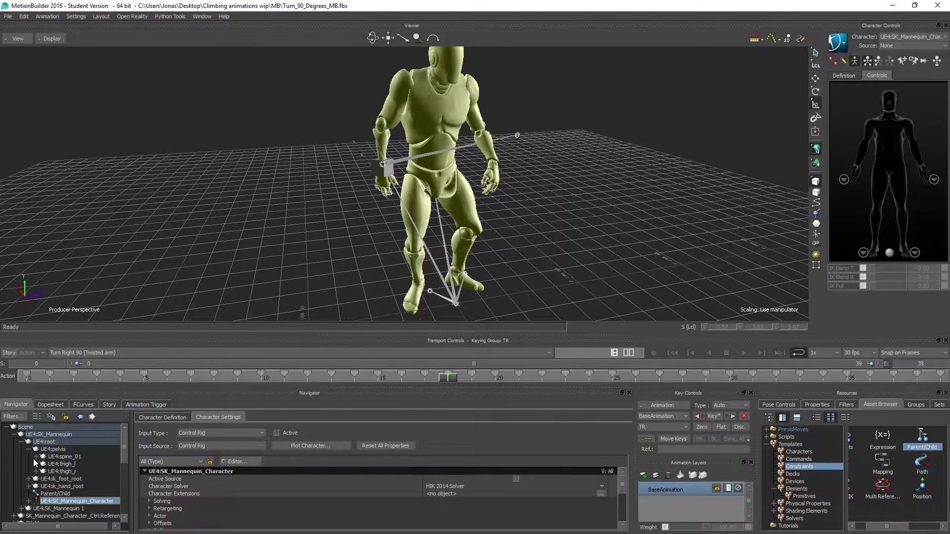
{"action": "left_click", "coordinate": [35, 457]}
{"action": "left_click", "coordinate": [44, 464]}
{"action": "left_click", "coordinate": [51, 472]}
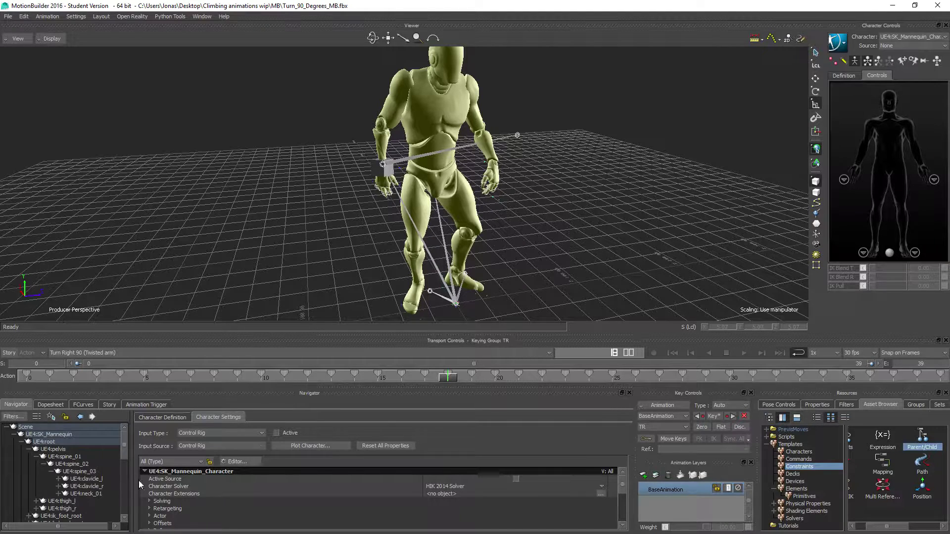
{"action": "left_click", "coordinate": [59, 486]}
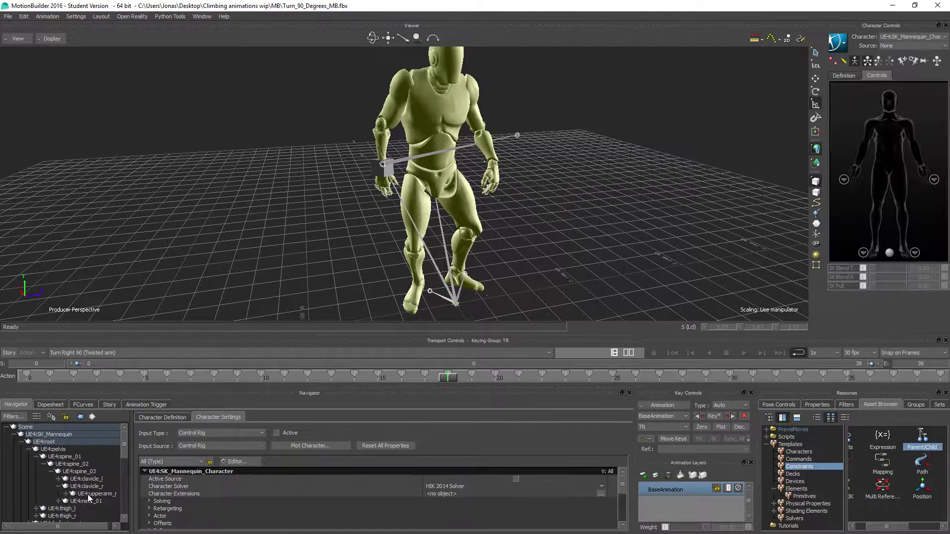
{"action": "left_click", "coordinate": [92, 494]}
{"action": "right_click", "coordinate": [89, 494]}
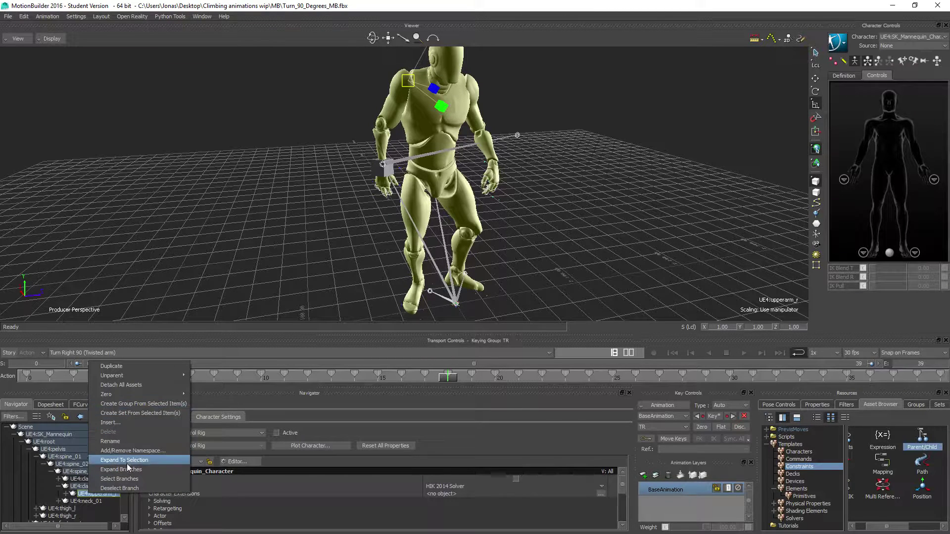
{"action": "left_click", "coordinate": [128, 464]}
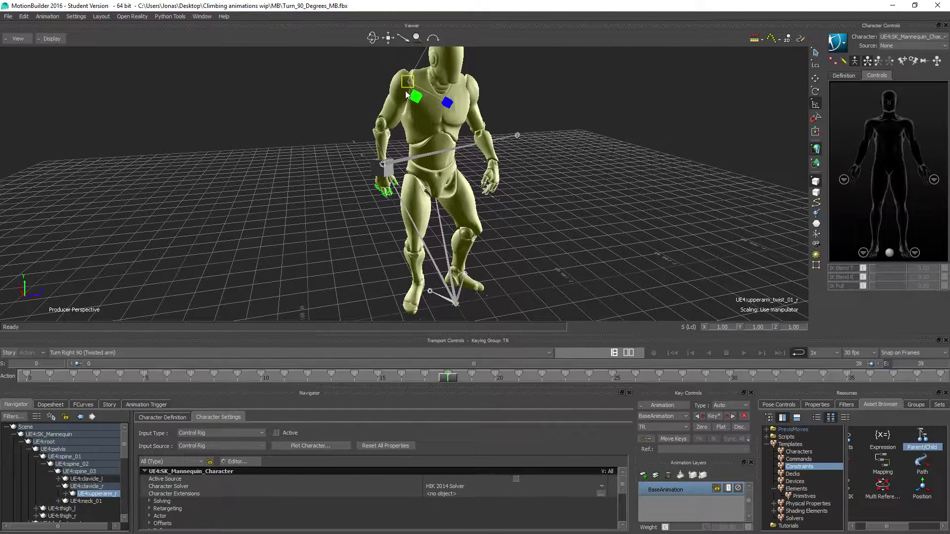
Hide the UE4:SK_Mannequin mesh group to view the selected right arm bones, and show it again.
{"action": "left_click", "coordinate": [915, 406]}
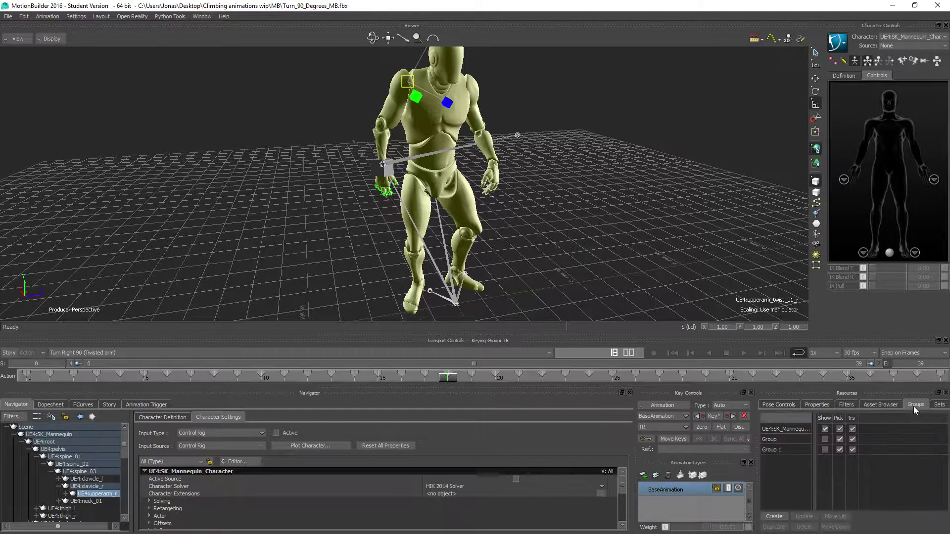
{"action": "left_click", "coordinate": [825, 430]}
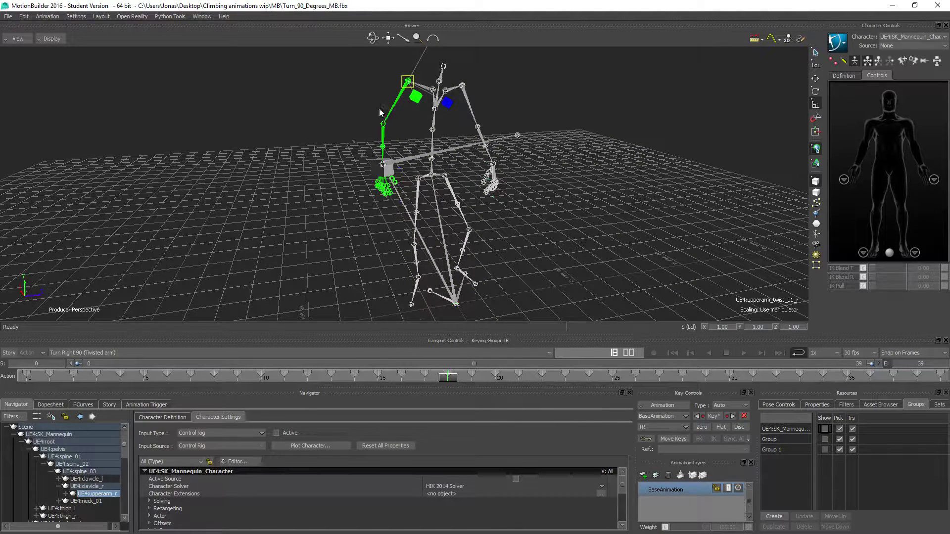
{"action": "left_click", "coordinate": [824, 428]}
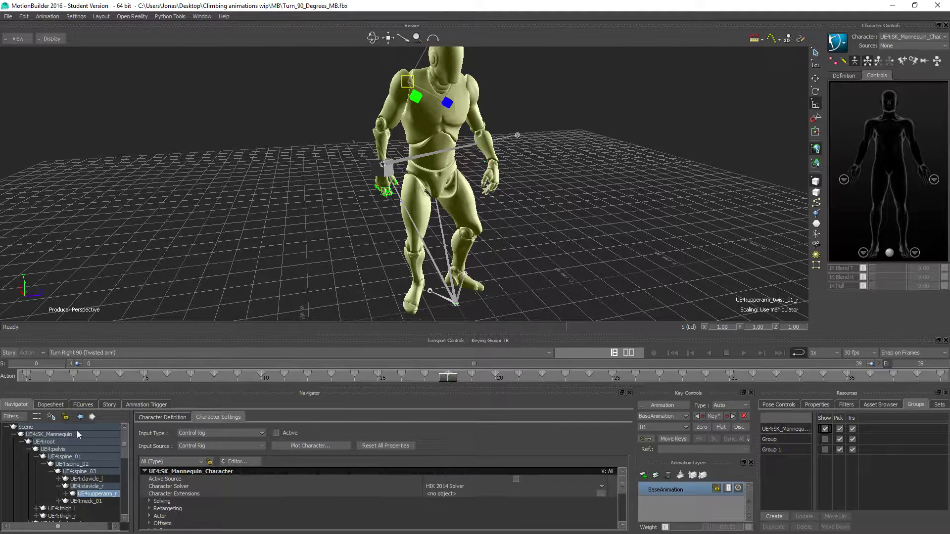
Delete all X, Y and Z rotation keys of the selected right arm bones.
{"action": "left_click", "coordinate": [82, 406]}
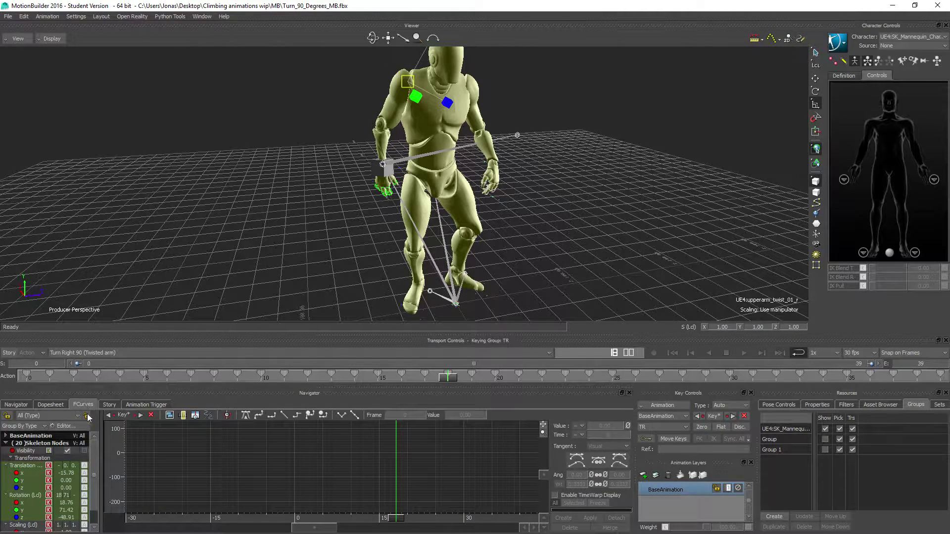
{"action": "left_click", "coordinate": [22, 503]}
{"action": "left_click", "coordinate": [21, 511], "text": "ctrl"}
{"action": "left_click", "coordinate": [21, 518], "text": "ctrl"}
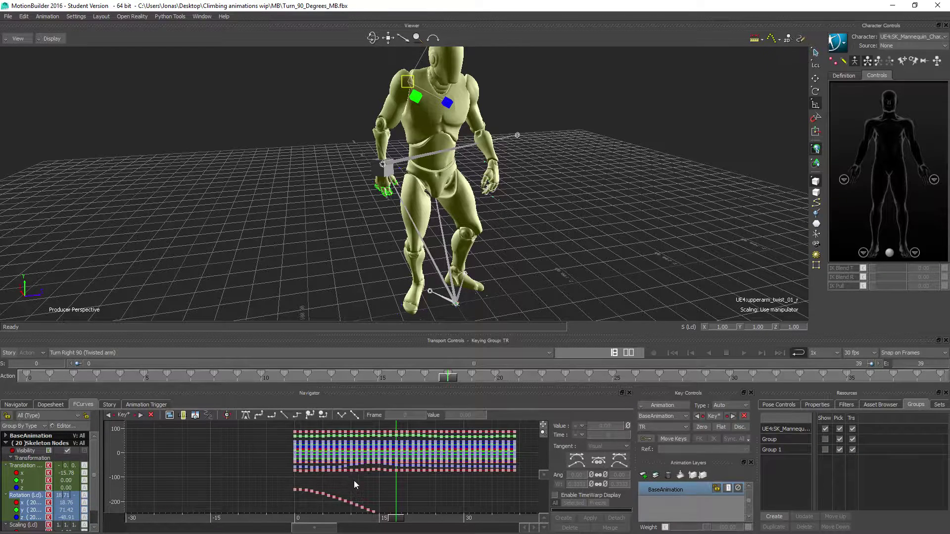
{"action": "left_click_drag", "start_coordinate": [383, 470], "coordinate": [478, 508], "text": "ctrl"}
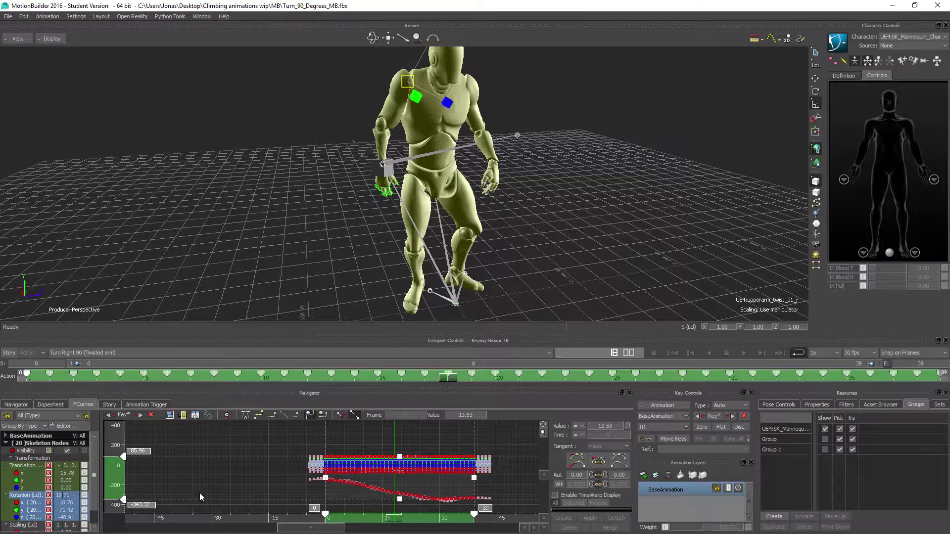
{"action": "key", "text": "Delete"}
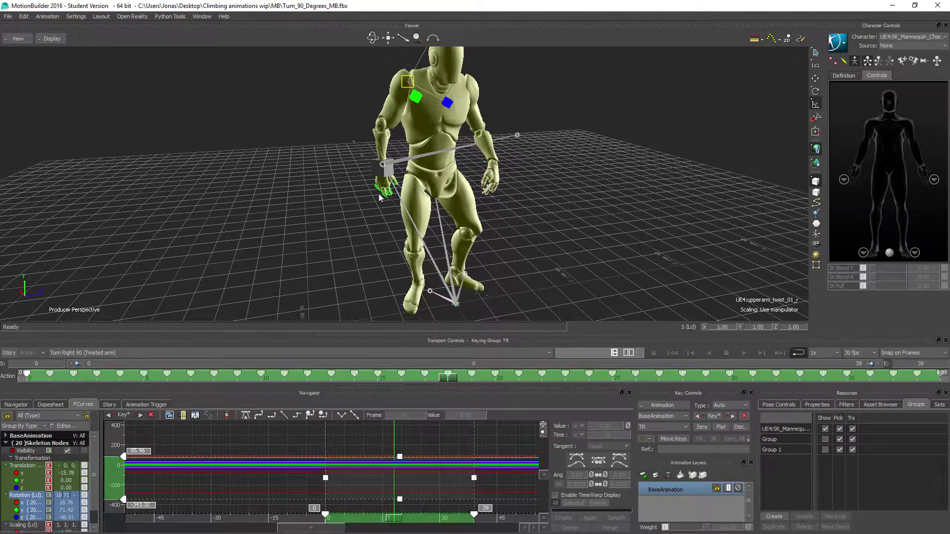
Plot the character's animation from the skeleton back to the control rig.
{"action": "left_click", "coordinate": [15, 405]}
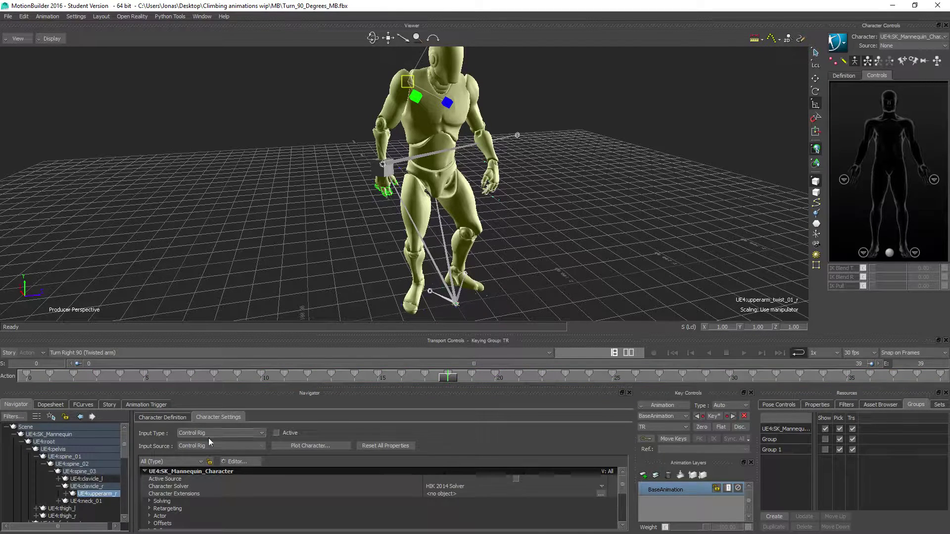
{"action": "left_click", "coordinate": [303, 447]}
{"action": "left_click", "coordinate": [456, 302]}
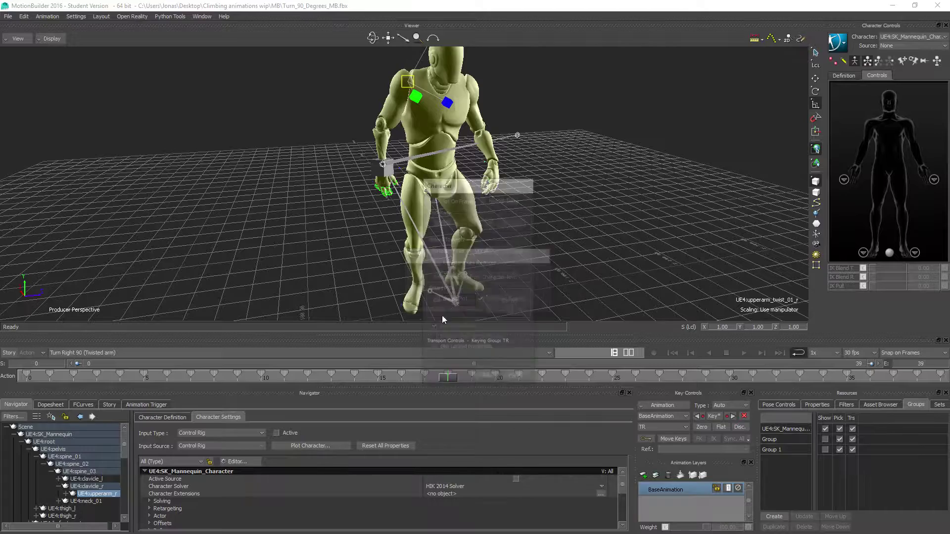
{"action": "left_click", "coordinate": [485, 378]}
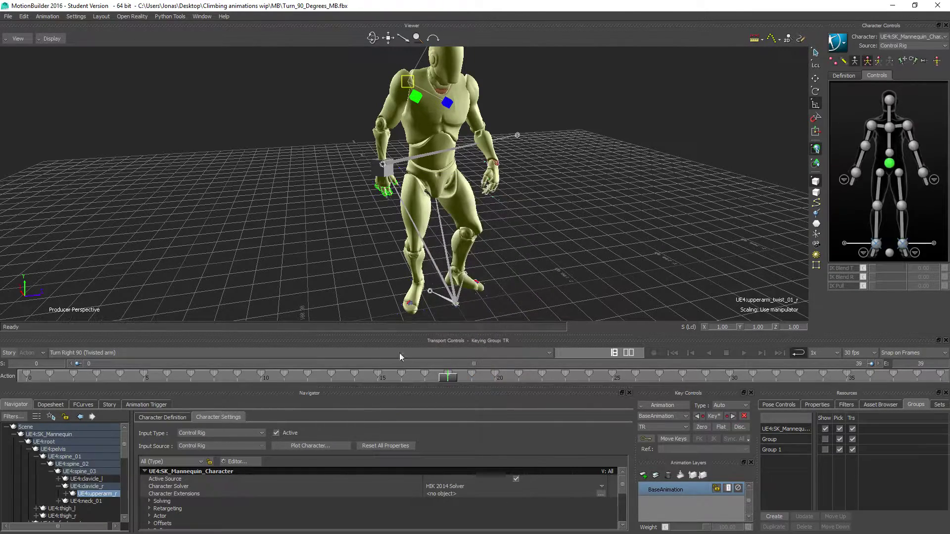
Play the take to check the right arm, and review the arm bones' rotation curves.
{"action": "left_click", "coordinate": [741, 353]}
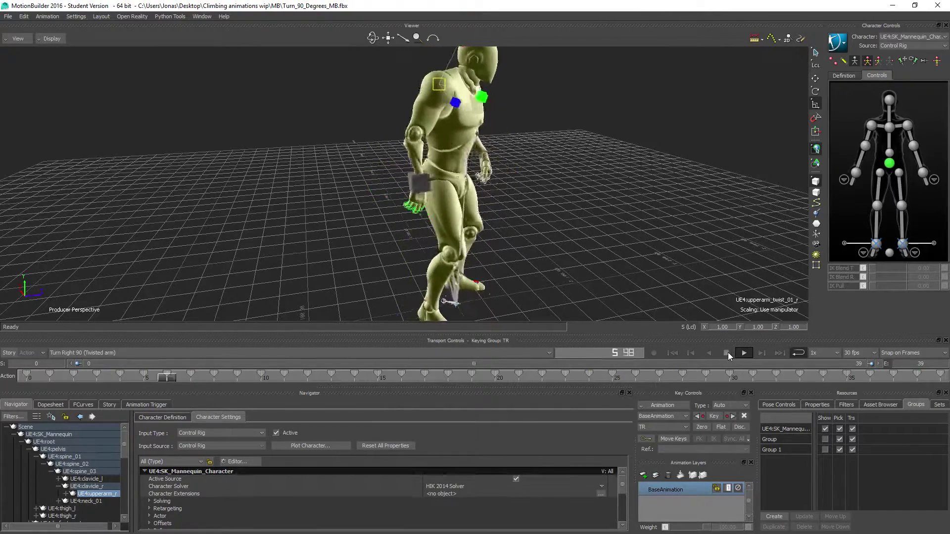
{"action": "left_click", "coordinate": [727, 352]}
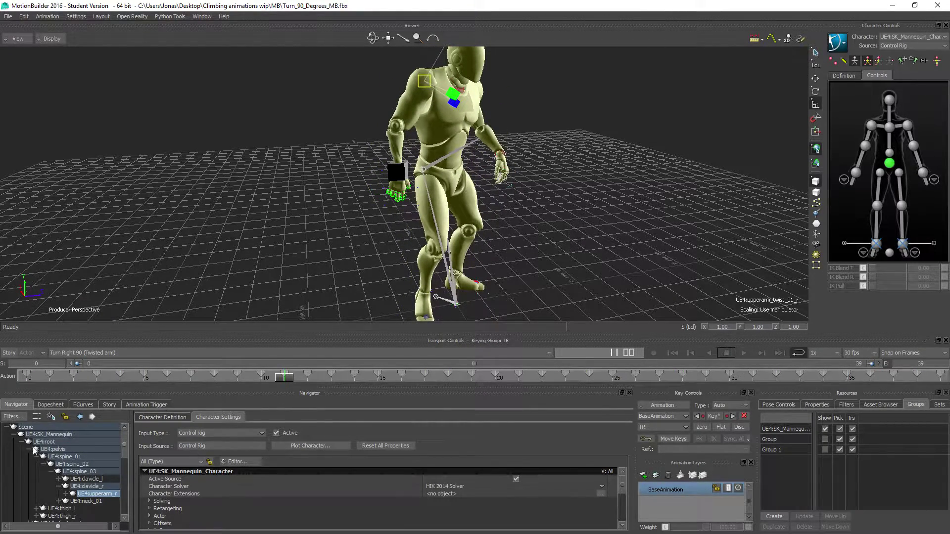
{"action": "left_click", "coordinate": [86, 406]}
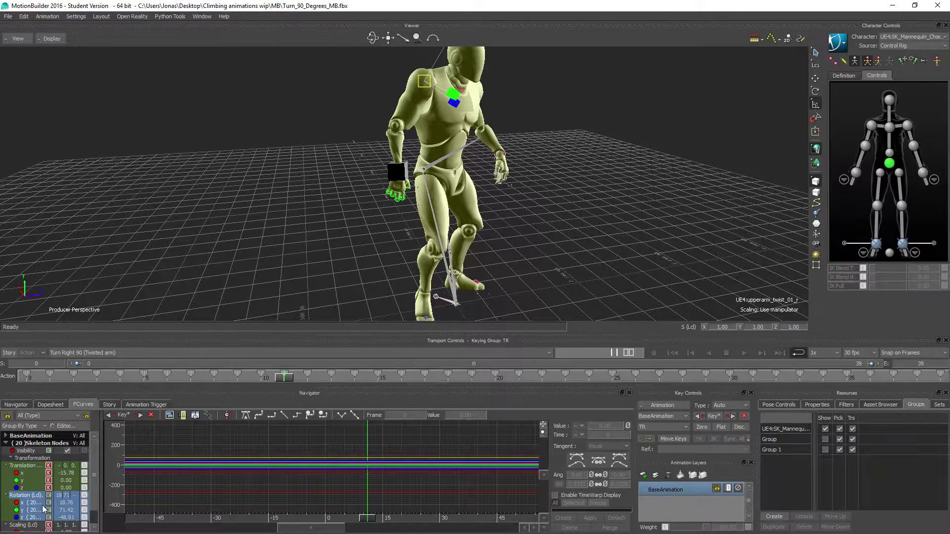
{"action": "left_click", "coordinate": [17, 405]}
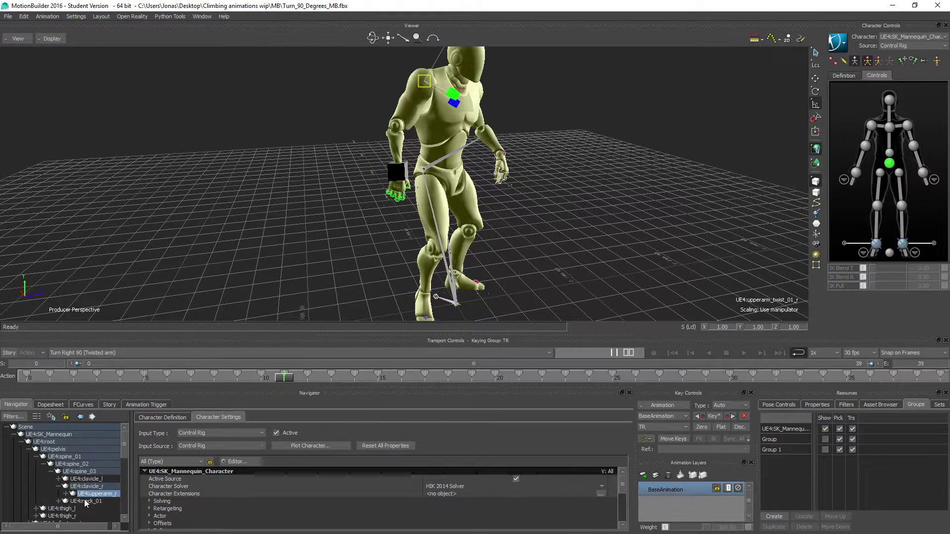
Deactivate the cube's Parent/Child 2 constraint and play the take to check the cube's motion against the right wrist.
{"action": "scroll", "coordinate": [37, 490], "scroll_direction": "down", "scroll_amount": 2}
{"action": "scroll", "coordinate": [45, 493], "scroll_direction": "down", "scroll_amount": 3}
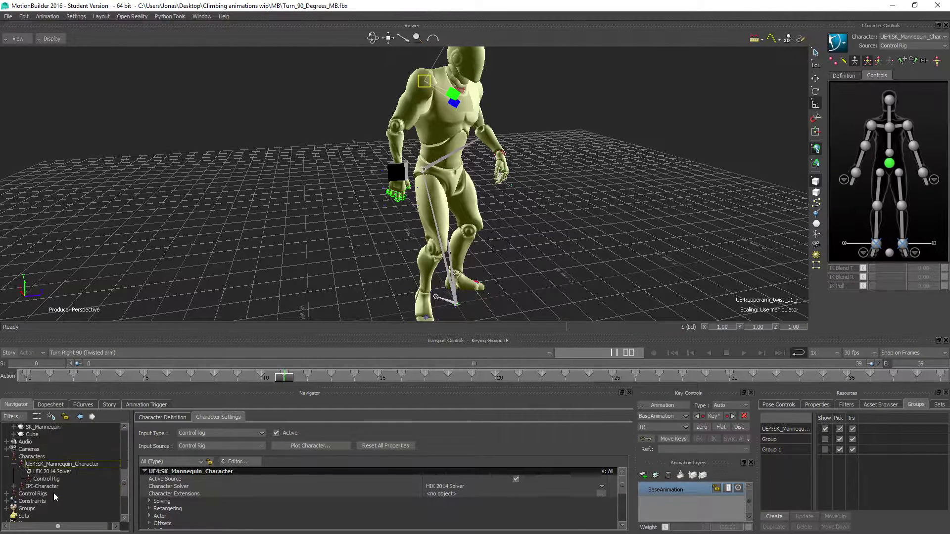
{"action": "scroll", "coordinate": [38, 483], "scroll_direction": "up", "scroll_amount": 3}
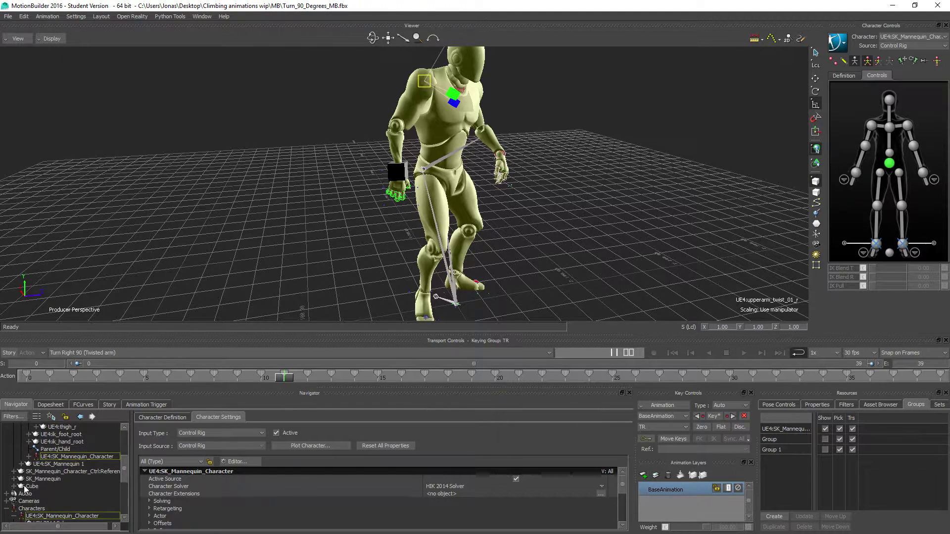
{"action": "left_click", "coordinate": [14, 486]}
{"action": "left_click", "coordinate": [34, 487]}
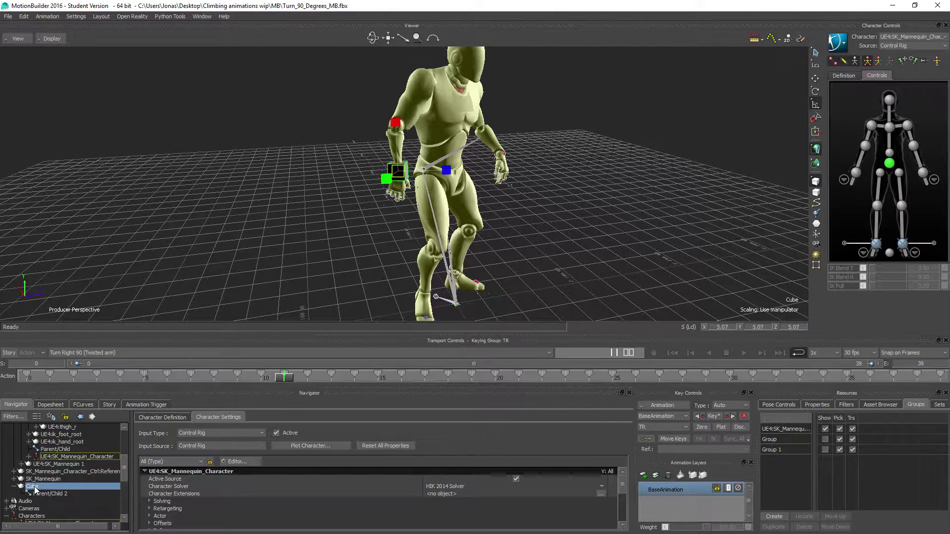
{"action": "left_click", "coordinate": [47, 494]}
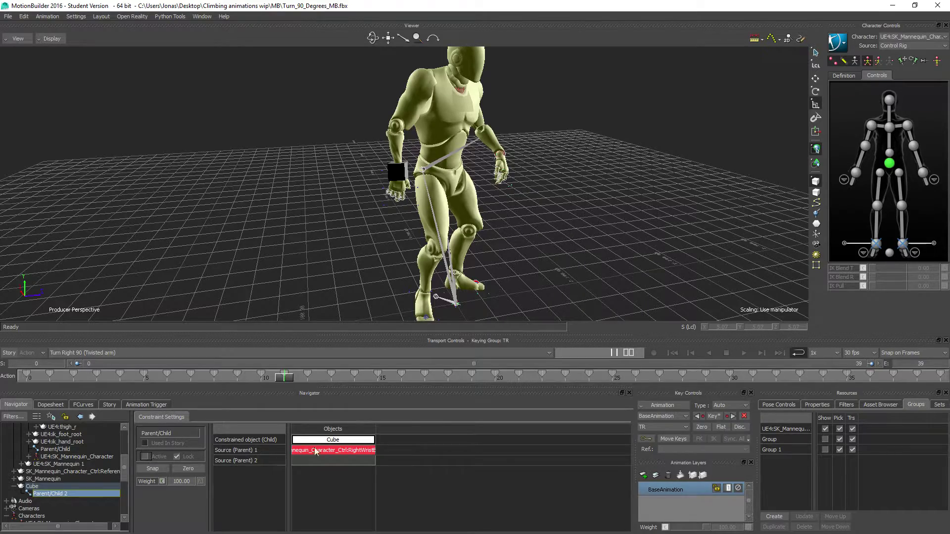
{"action": "left_click", "coordinate": [743, 353]}
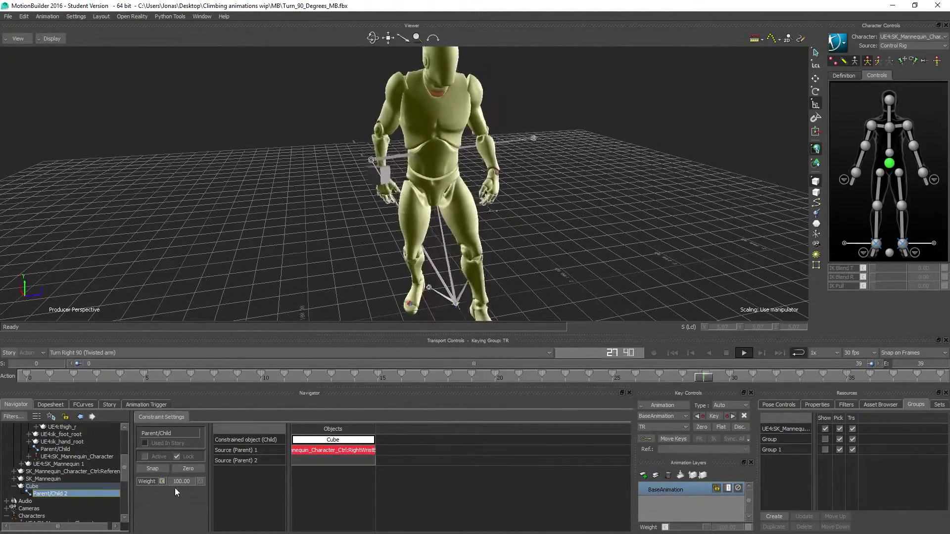
{"action": "left_click", "coordinate": [726, 354]}
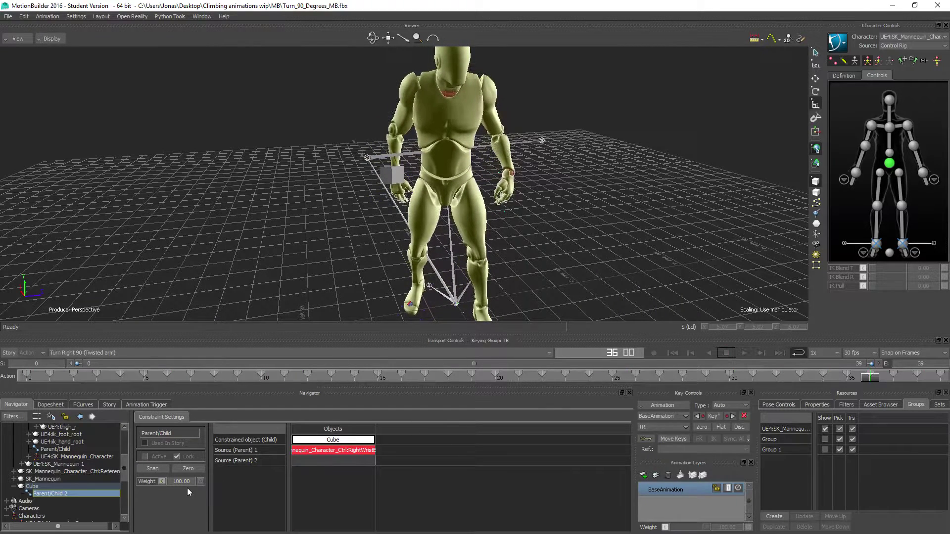
Create a group from the cube.
{"action": "left_click", "coordinate": [31, 487]}
{"action": "right_click", "coordinate": [31, 487]}
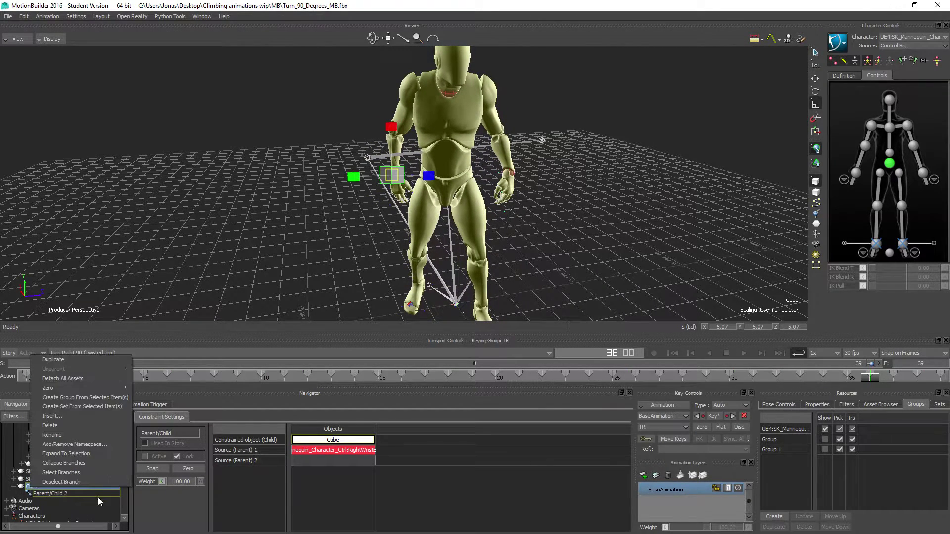
{"action": "left_click", "coordinate": [70, 398]}
Hide the cube's group, play the take and examine the right wrist up close, and show the cube again.
{"action": "left_click", "coordinate": [825, 460]}
{"action": "left_click", "coordinate": [742, 352]}
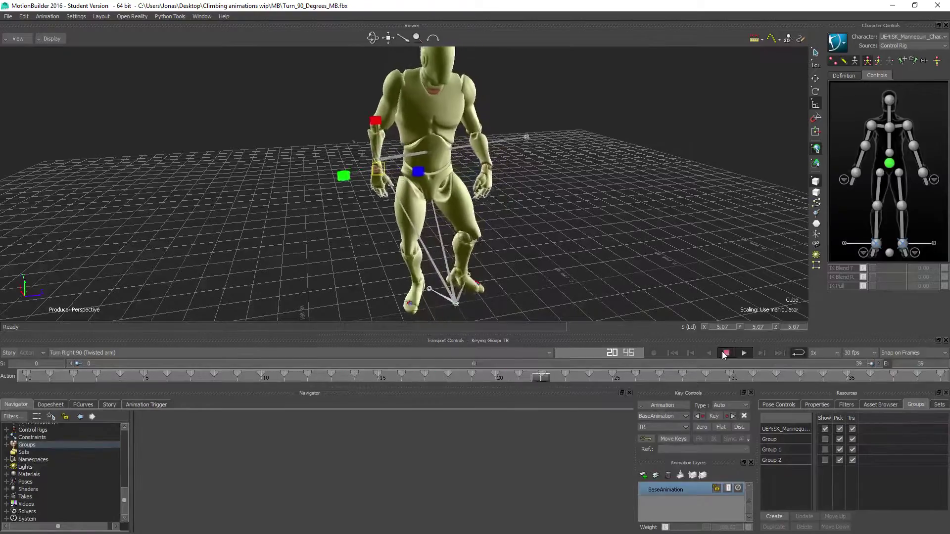
{"action": "left_click", "coordinate": [724, 352]}
{"action": "scroll", "coordinate": [245, 252], "scroll_direction": "up", "scroll_amount": 6}
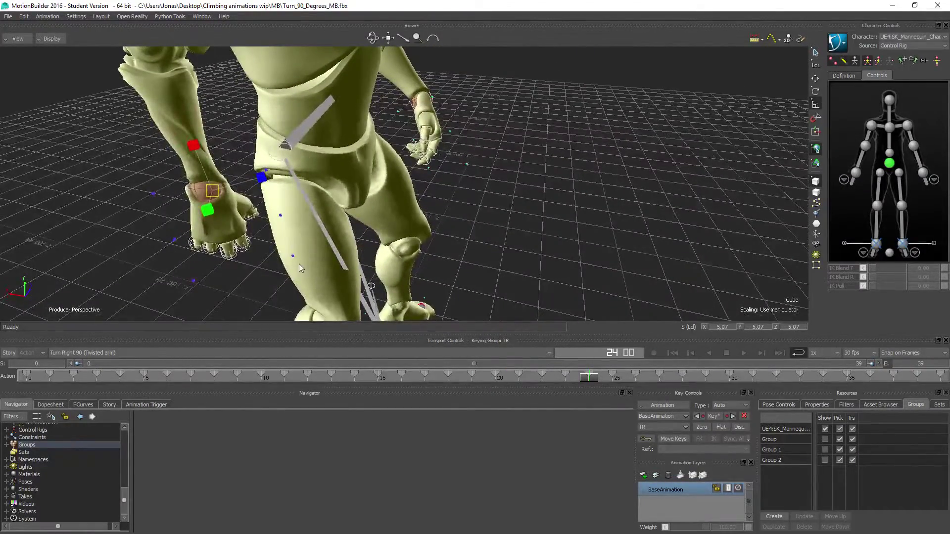
{"action": "left_click_drag", "start_coordinate": [299, 268], "coordinate": [195, 235], "text": "ctrl+shift"}
{"action": "left_click", "coordinate": [825, 460]}
{"action": "left_click_drag", "start_coordinate": [311, 276], "coordinate": [280, 257], "text": "ctrl+shift"}
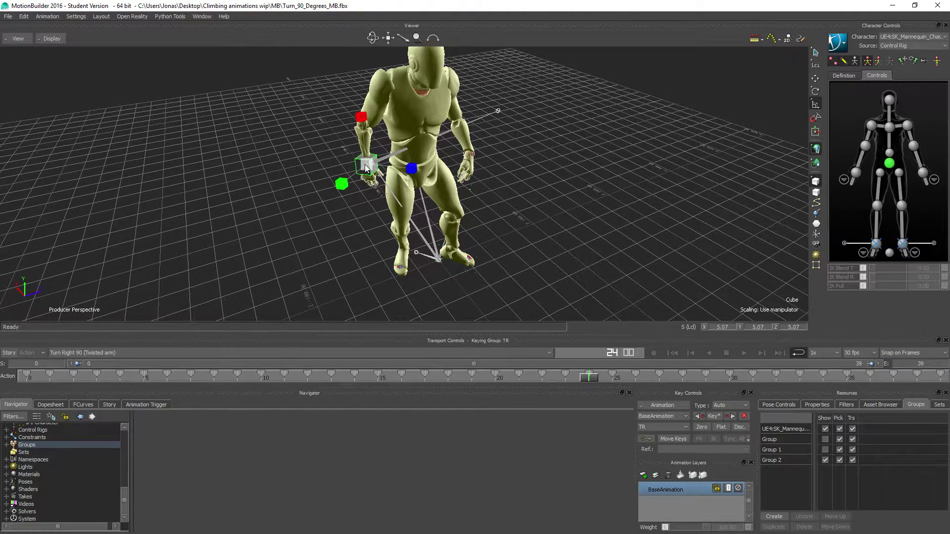
In Parent/Child 2, make the right wrist effector the constrained child and the cube its source, and play the take with the constraint active.
{"action": "scroll", "coordinate": [22, 448], "scroll_direction": "up", "scroll_amount": 5}
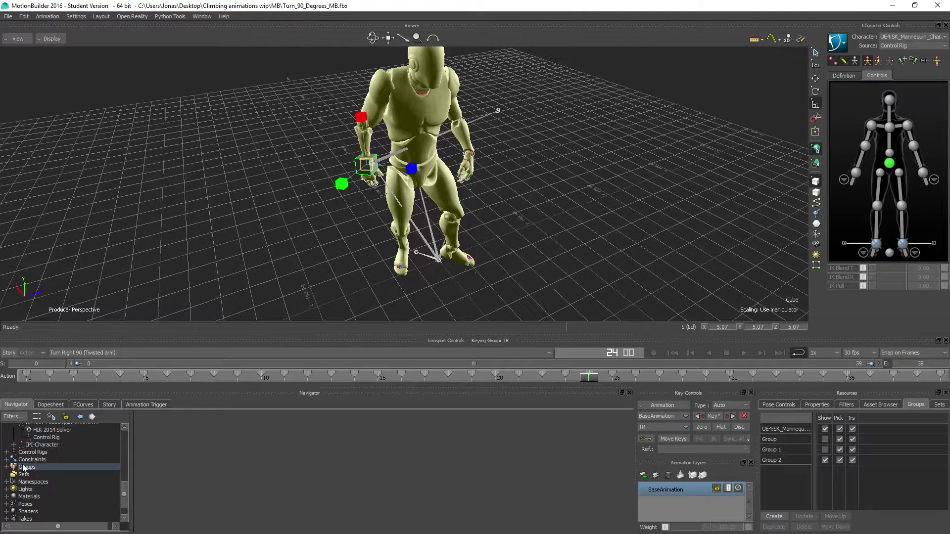
{"action": "left_click", "coordinate": [50, 475]}
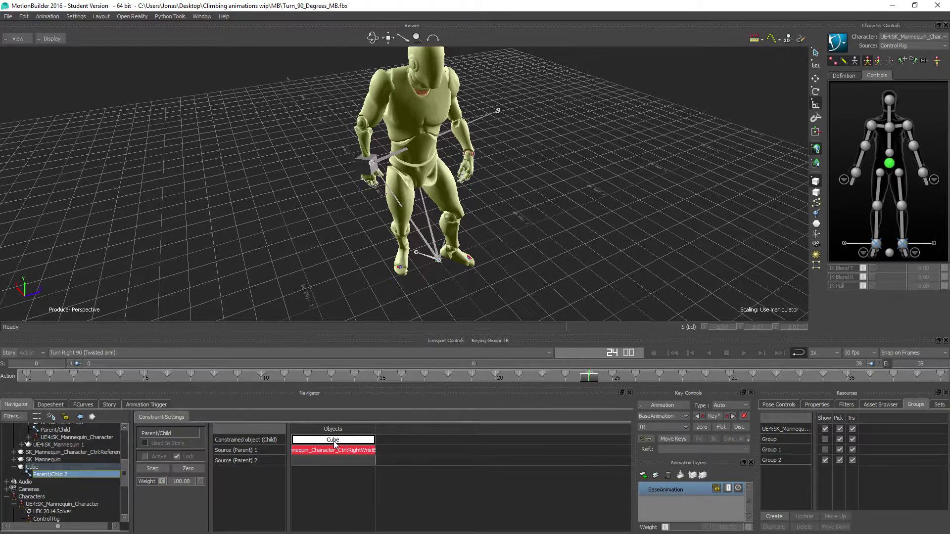
{"action": "left_click_drag", "start_coordinate": [334, 440], "coordinate": [335, 454]}
{"action": "left_click", "coordinate": [855, 173]}
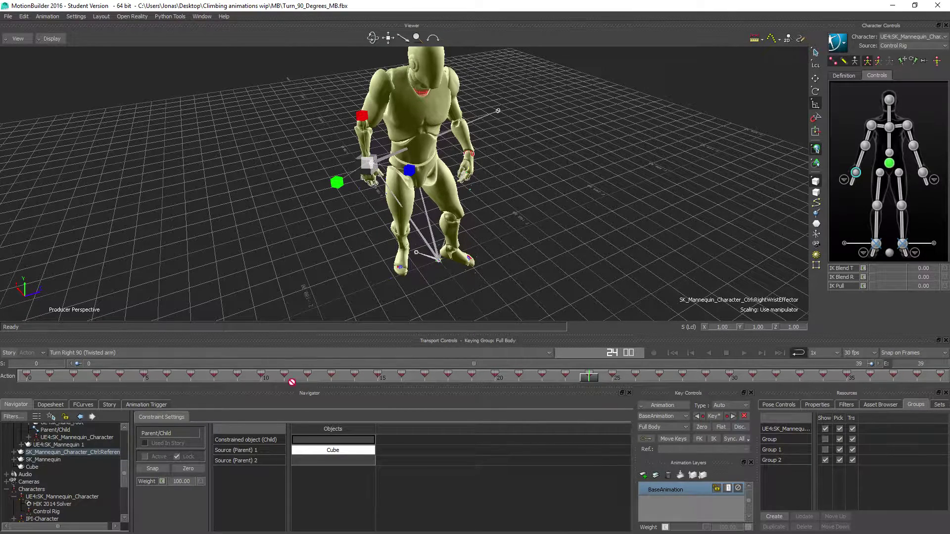
{"action": "left_click_drag", "start_coordinate": [339, 442], "coordinate": [339, 441]}
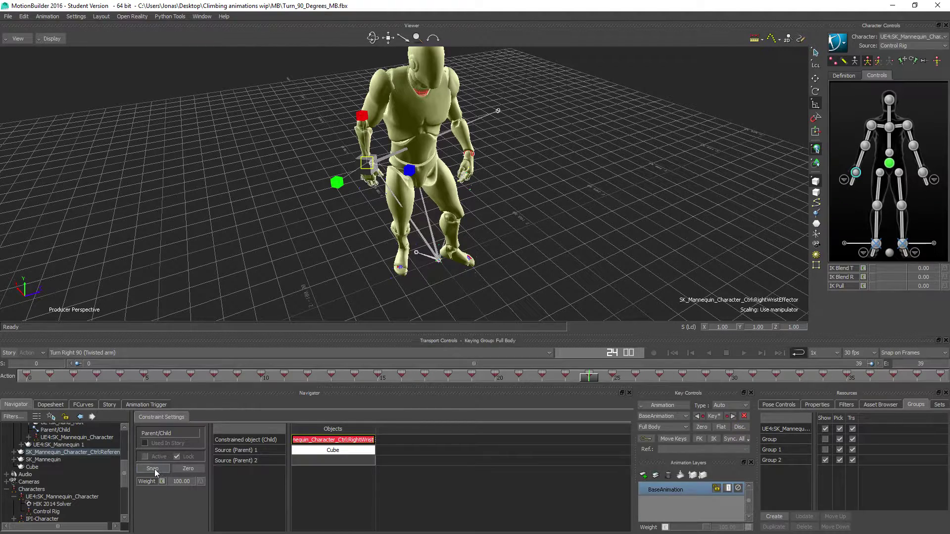
{"action": "left_click", "coordinate": [744, 353]}
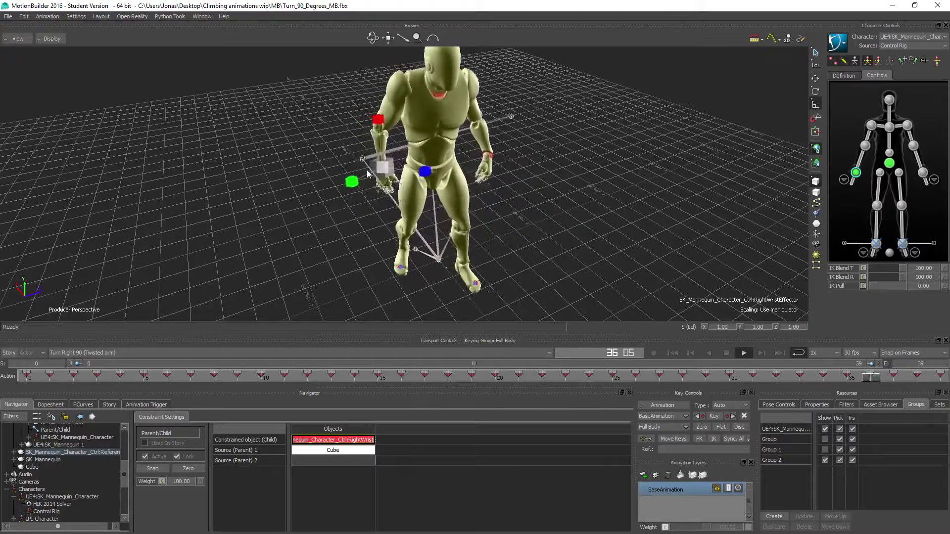
{"action": "left_click", "coordinate": [726, 354]}
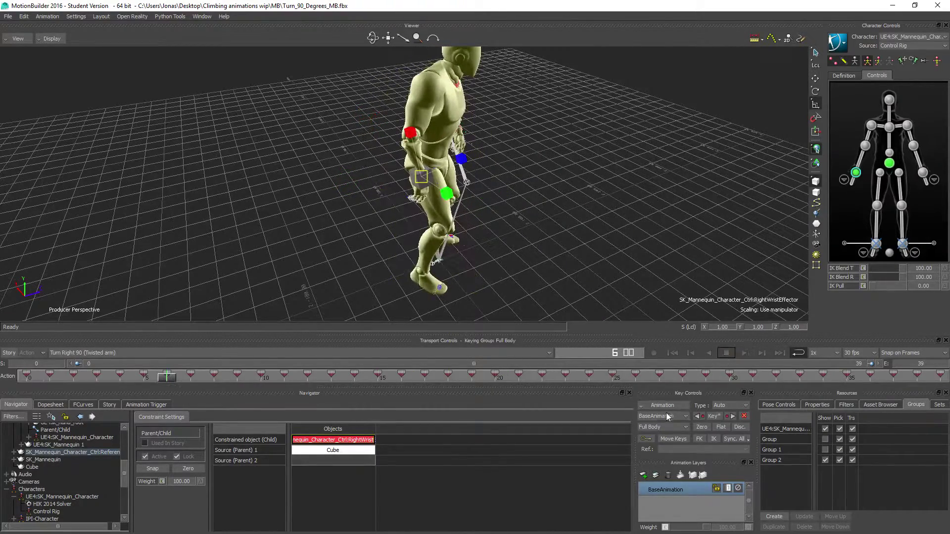
Plot all properties of the right wrist effector on frame at 30 FPS with the Unroll rotation filter.
{"action": "left_click", "coordinate": [662, 405]}
{"action": "left_click", "coordinate": [666, 431]}
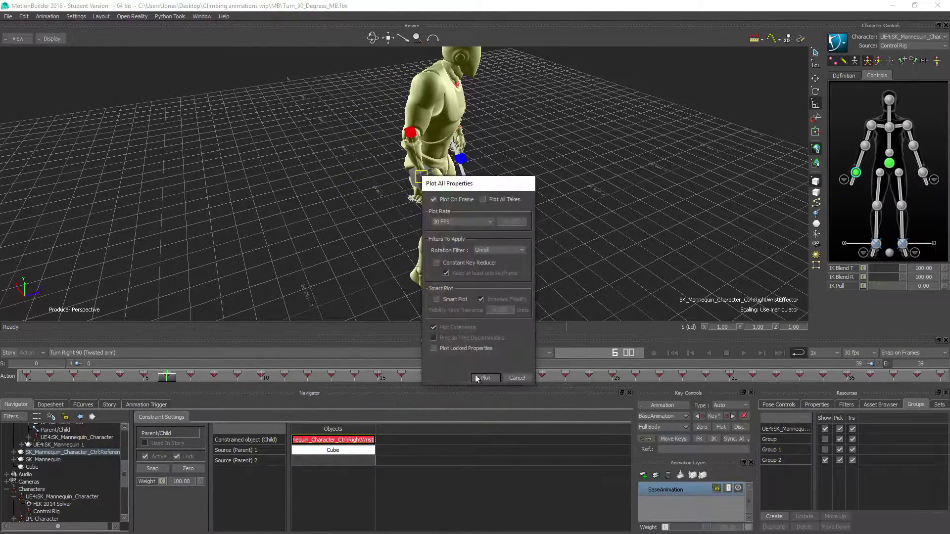
{"action": "left_click", "coordinate": [484, 377]}
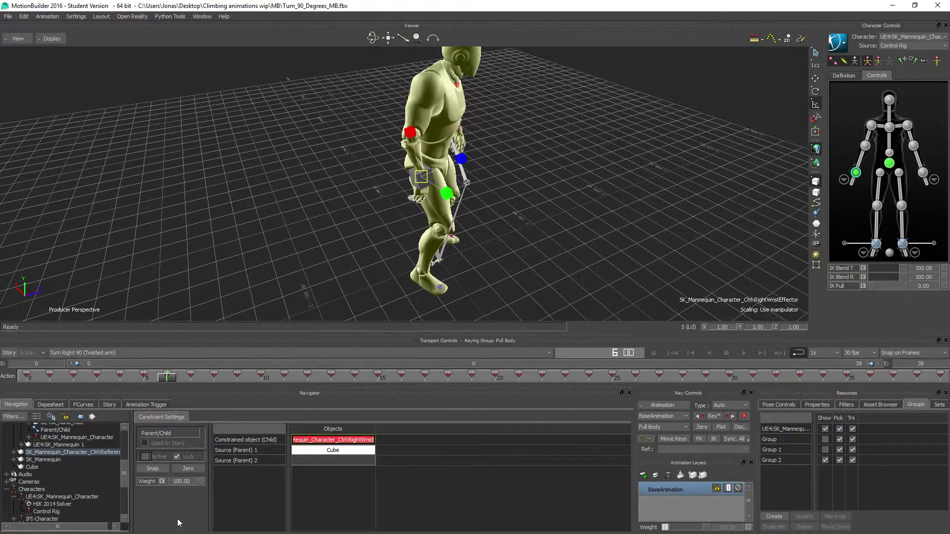
Delete the reference cube from the scene.
{"action": "scroll", "coordinate": [50, 452], "scroll_direction": "up", "scroll_amount": 5}
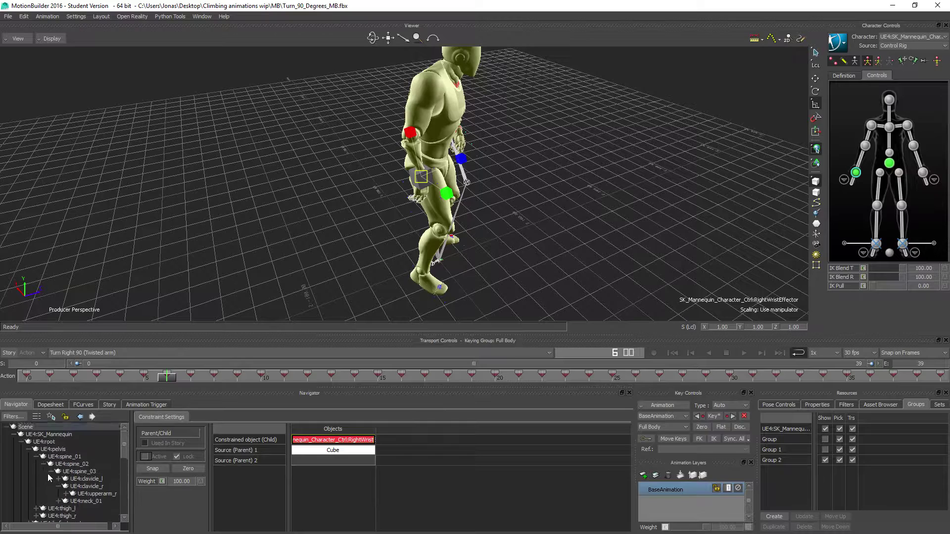
{"action": "scroll", "coordinate": [42, 479], "scroll_direction": "down", "scroll_amount": 5}
{"action": "left_click", "coordinate": [31, 458]}
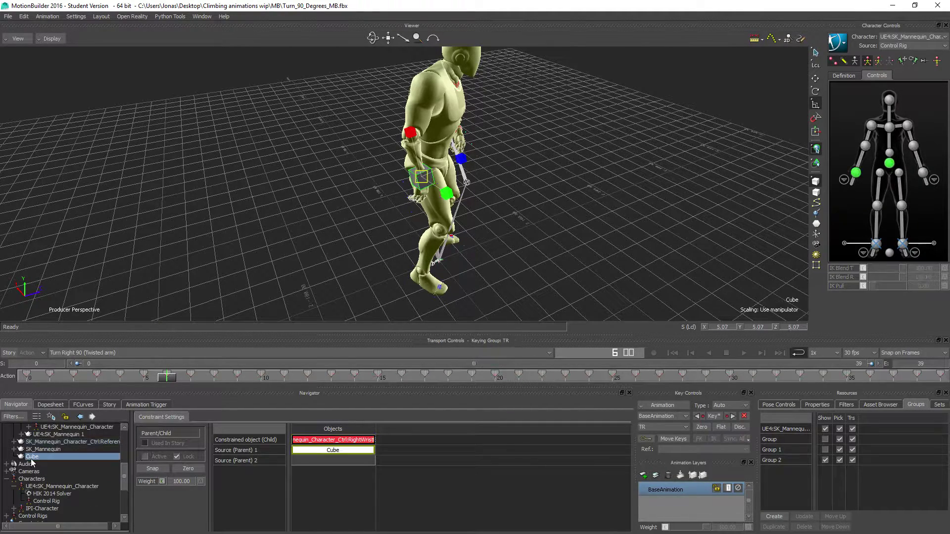
{"action": "right_click", "coordinate": [32, 458]}
{"action": "left_click", "coordinate": [58, 410]}
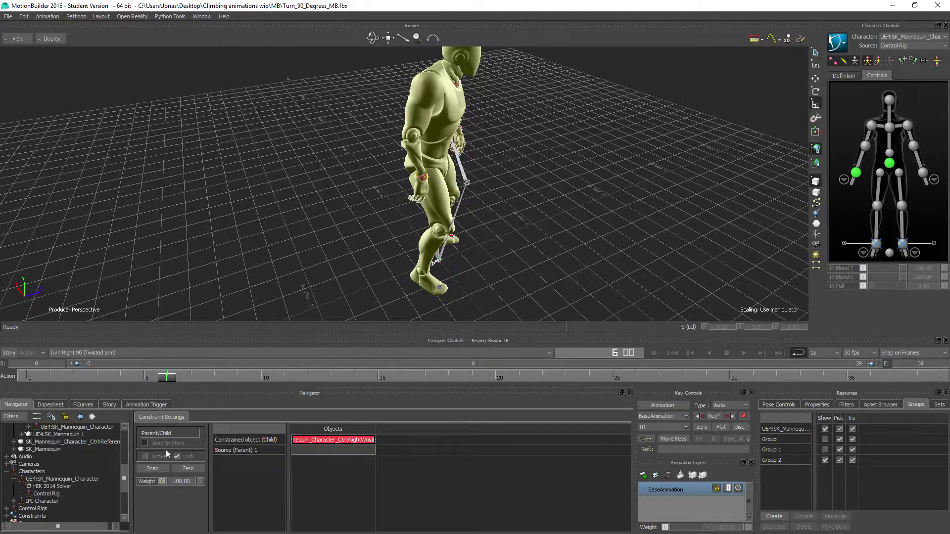
Delete the Parent/Child 2 constraint from the scene even though objects use it.
{"action": "scroll", "coordinate": [55, 497], "scroll_direction": "down", "scroll_amount": 4}
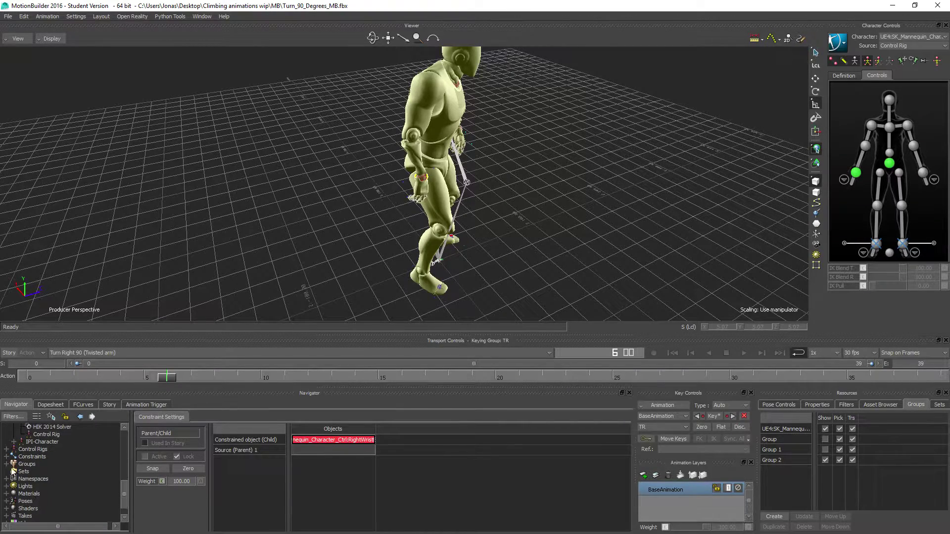
{"action": "left_click", "coordinate": [7, 456]}
{"action": "left_click", "coordinate": [40, 479]}
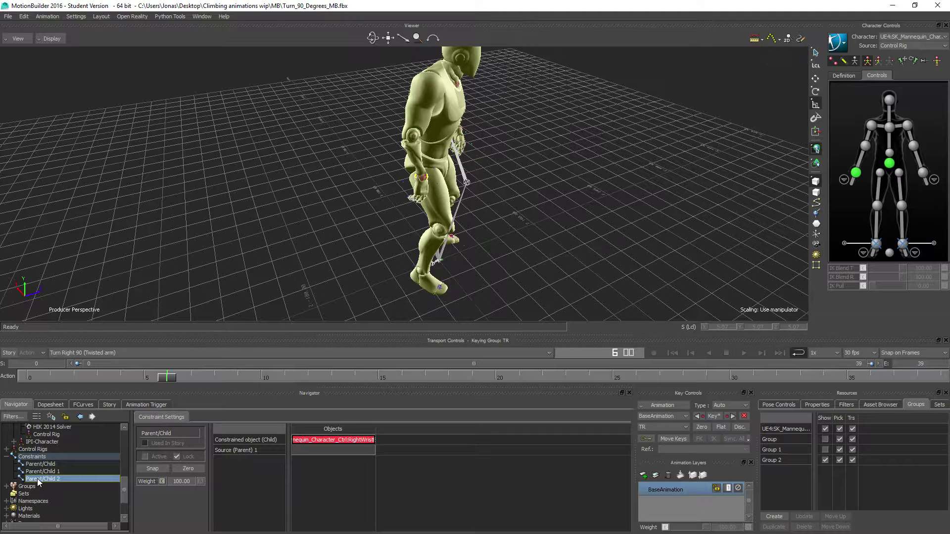
{"action": "right_click", "coordinate": [39, 482]}
{"action": "left_click", "coordinate": [59, 428]}
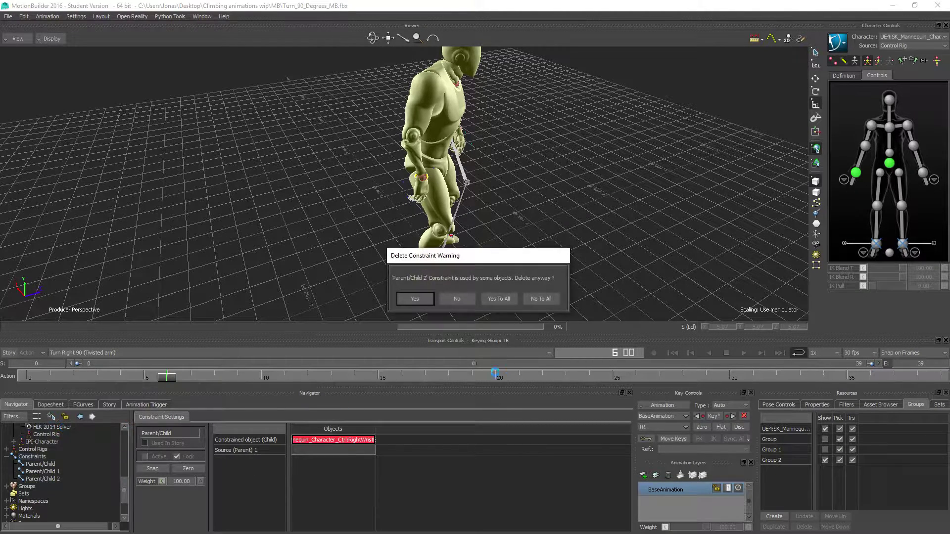
{"action": "left_click", "coordinate": [420, 299]}
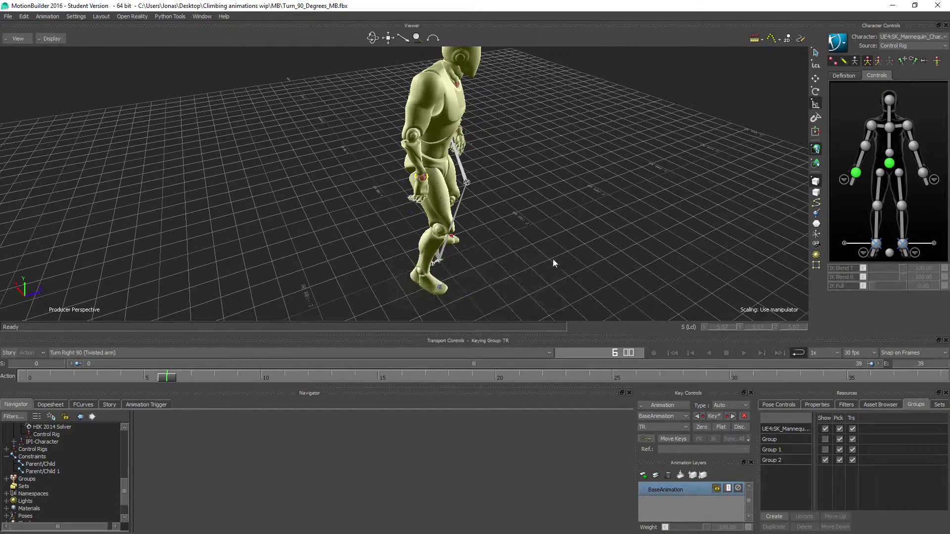
Return to frame 0 and add an animation layer above BaseAnimation for correcting the right arm.
{"action": "left_click", "coordinate": [727, 353]}
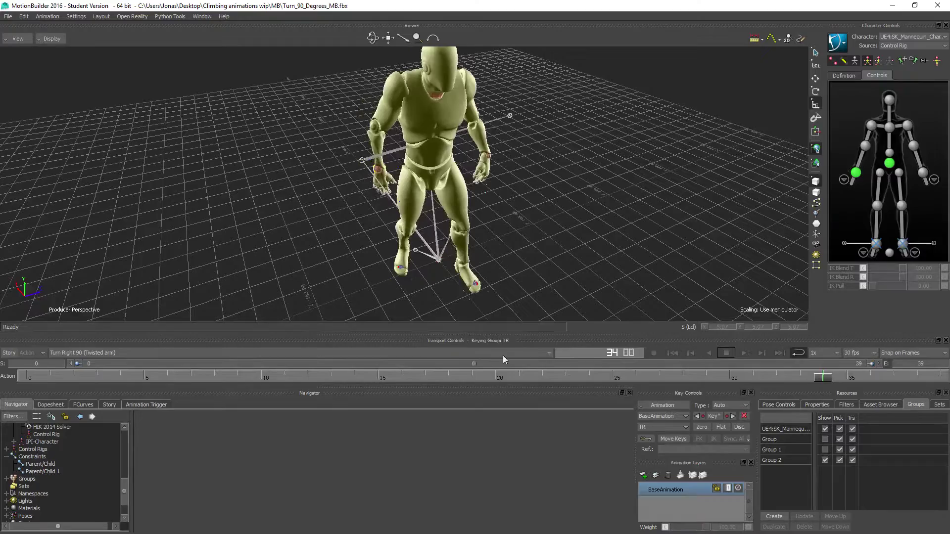
{"action": "left_click_drag", "start_coordinate": [825, 378], "coordinate": [27, 377]}
{"action": "left_click_drag", "start_coordinate": [400, 230], "coordinate": [349, 201], "text": "alt"}
{"action": "right_click_drag", "start_coordinate": [360, 212], "coordinate": [390, 233], "text": "alt"}
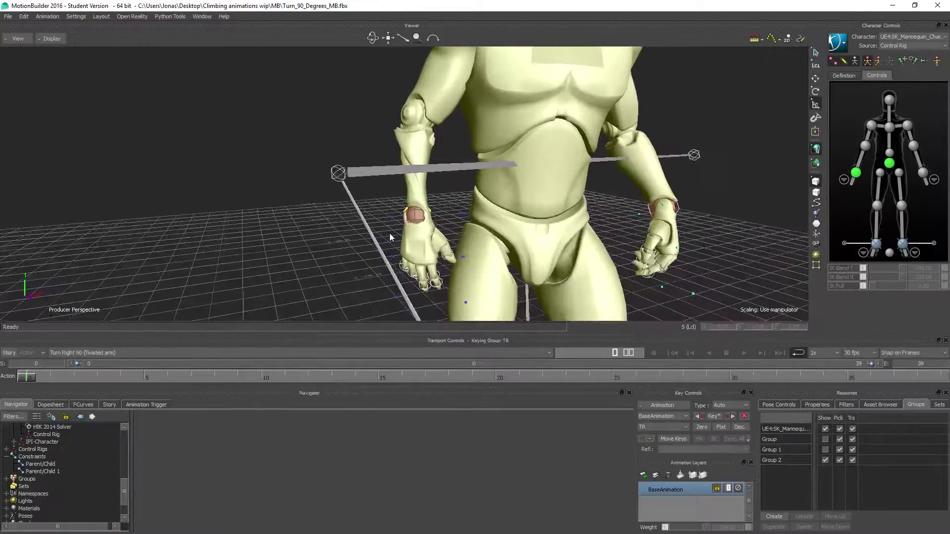
{"action": "left_click", "coordinate": [644, 475]}
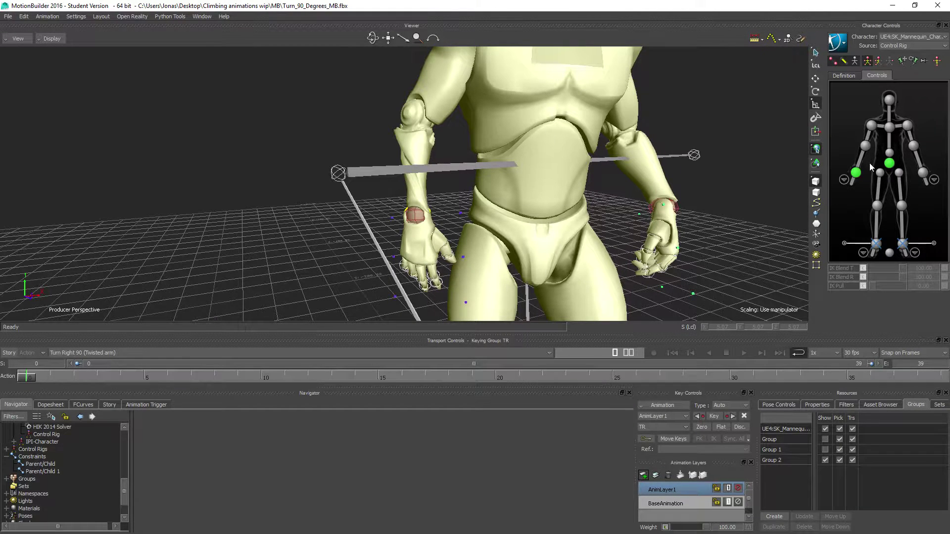
On AnimLayer1, rotate the right elbow to untwist the forearm, and rotate the right wrist to turn the palm back inward and key it.
{"action": "left_click", "coordinate": [866, 147]}
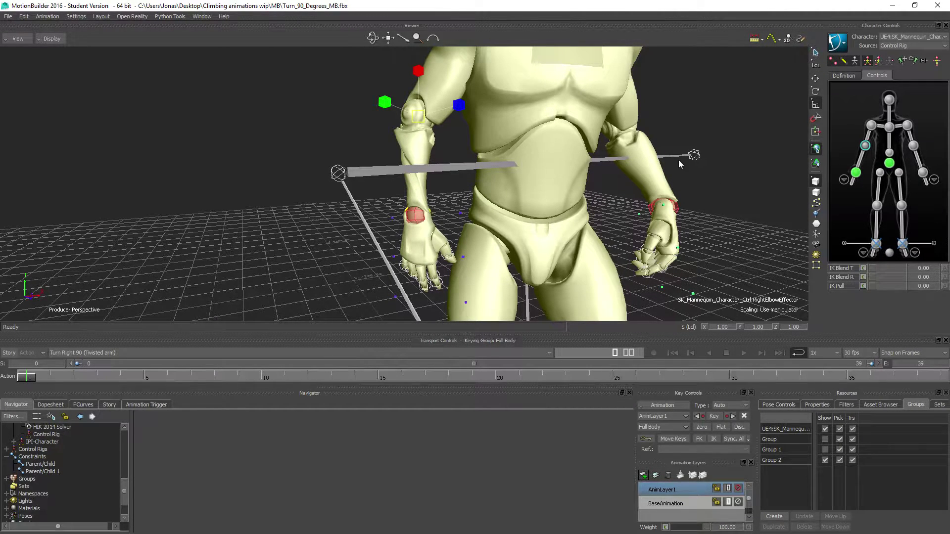
{"action": "key", "text": "e"}
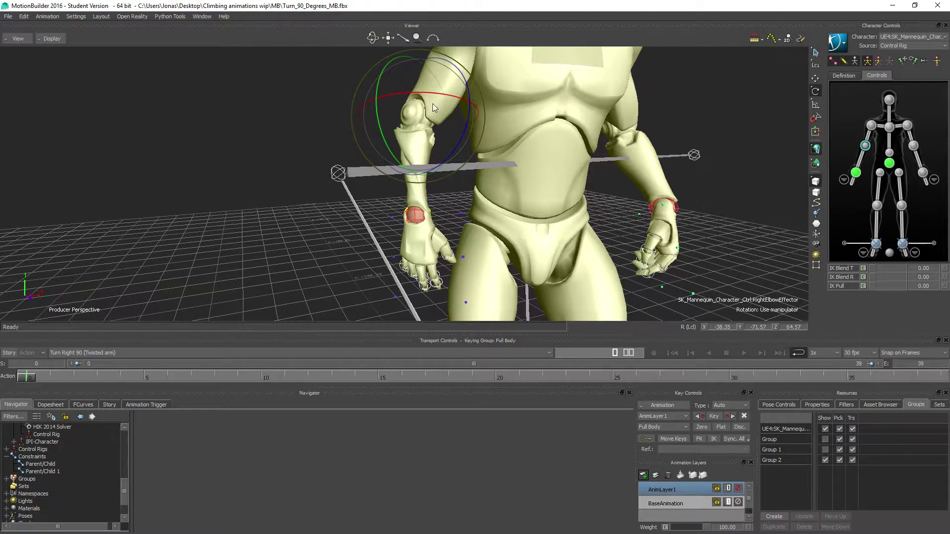
{"action": "left_click_drag", "start_coordinate": [394, 98], "coordinate": [301, 113]}
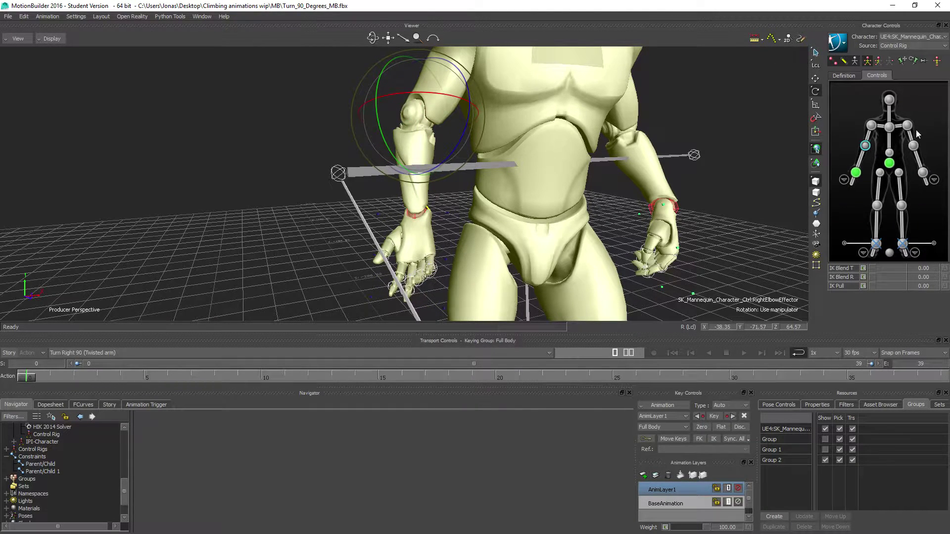
{"action": "left_click", "coordinate": [856, 174]}
{"action": "left_click_drag", "start_coordinate": [391, 210], "coordinate": [378, 228]}
{"action": "key", "text": "k"}
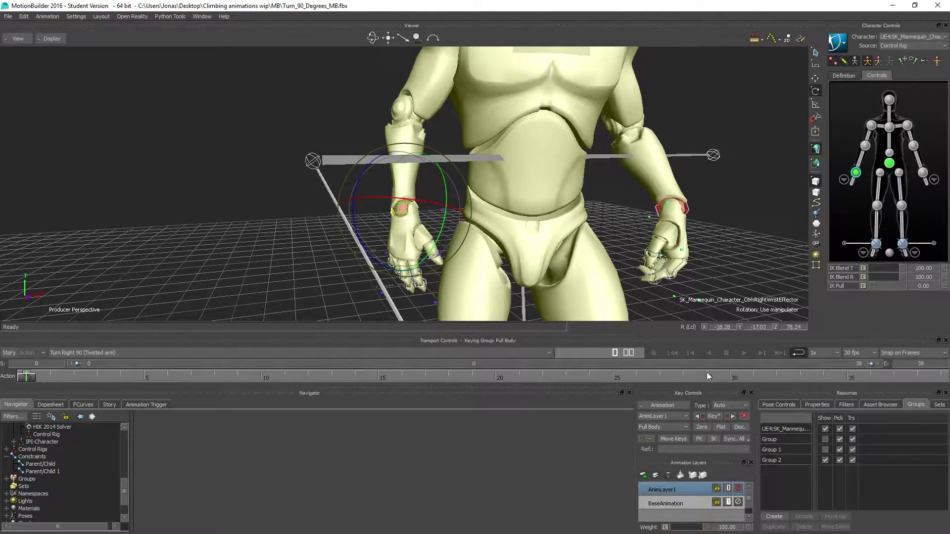
Play the take and check the corrected right forearm and hand from close up and from a distance.
{"action": "left_click", "coordinate": [744, 353]}
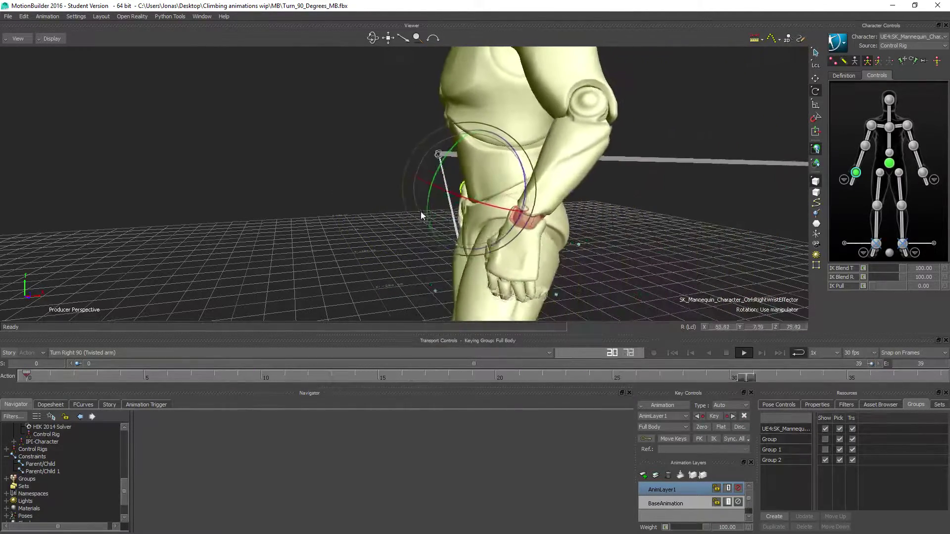
{"action": "left_click_drag", "start_coordinate": [266, 220], "coordinate": [373, 218], "text": "ctrl+shift"}
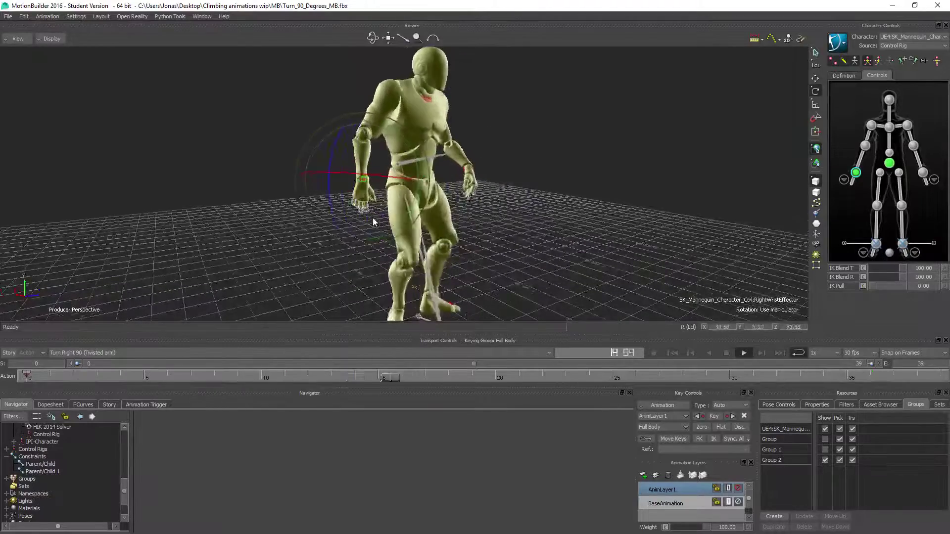
{"action": "left_click", "coordinate": [726, 354]}
Merge AnimLayer1 with BaseAnimation for all properties in the scene, deleting the merged layers, and play the take to check it.
{"action": "left_click", "coordinate": [681, 504], "text": "ctrl"}
{"action": "left_click", "coordinate": [680, 476]}
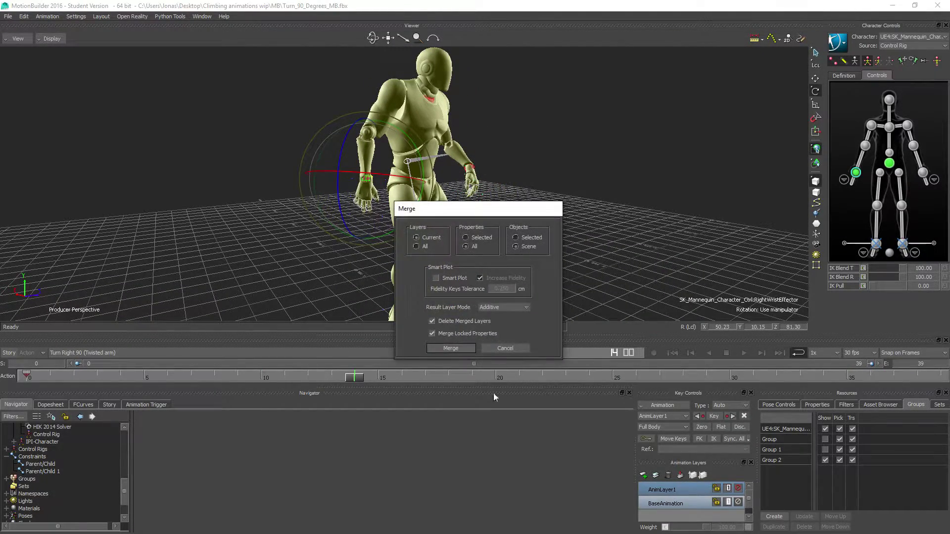
{"action": "left_click", "coordinate": [446, 349]}
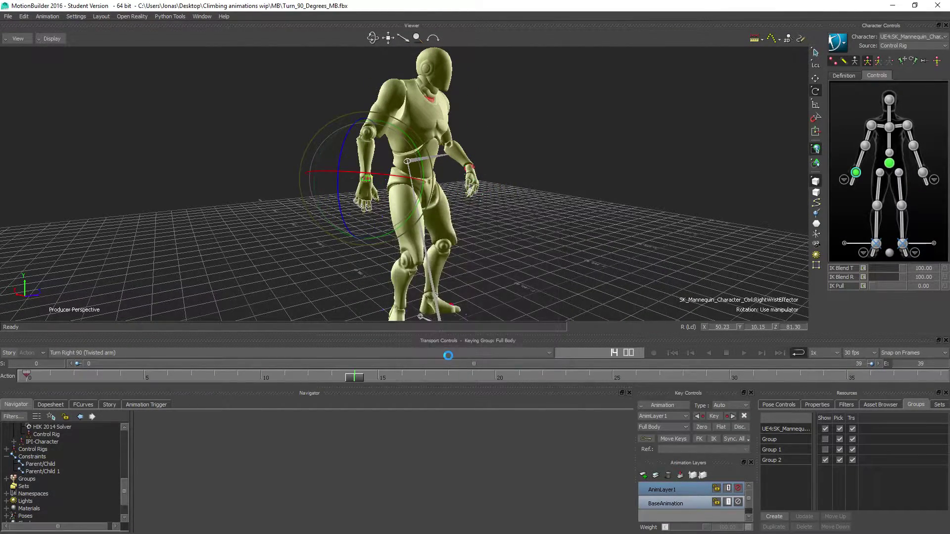
{"action": "left_click", "coordinate": [743, 354]}
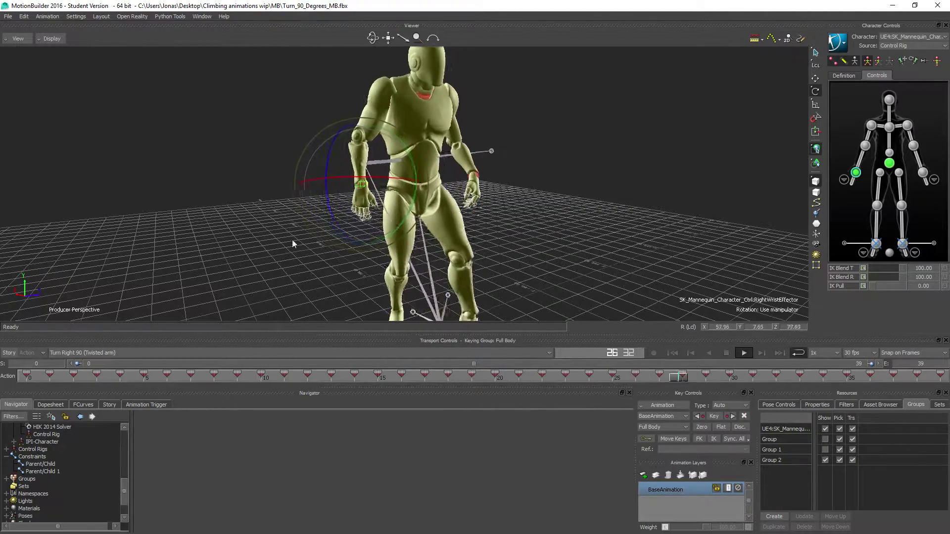
{"action": "left_click", "coordinate": [727, 354]}
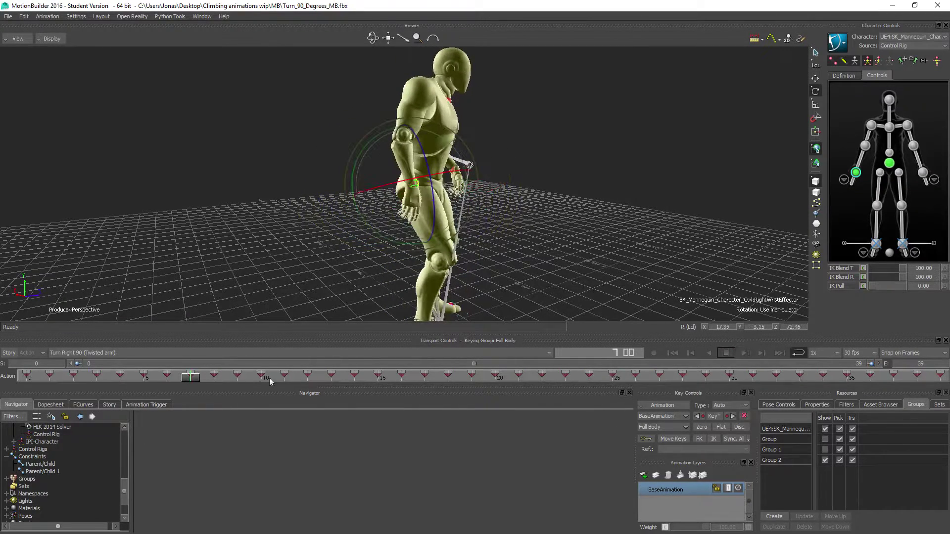
Plot the UE4:SK_Mannequin_Character to its skeleton on frame at 30 FPS with the Unroll filter, and check the pose from the front.
{"action": "scroll", "coordinate": [50, 495], "scroll_direction": "up", "scroll_amount": 3}
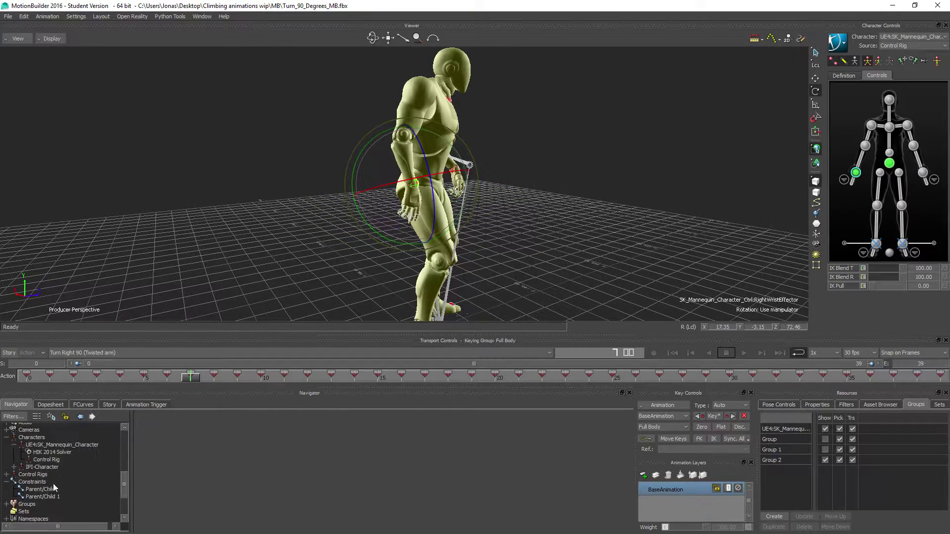
{"action": "left_click", "coordinate": [56, 474]}
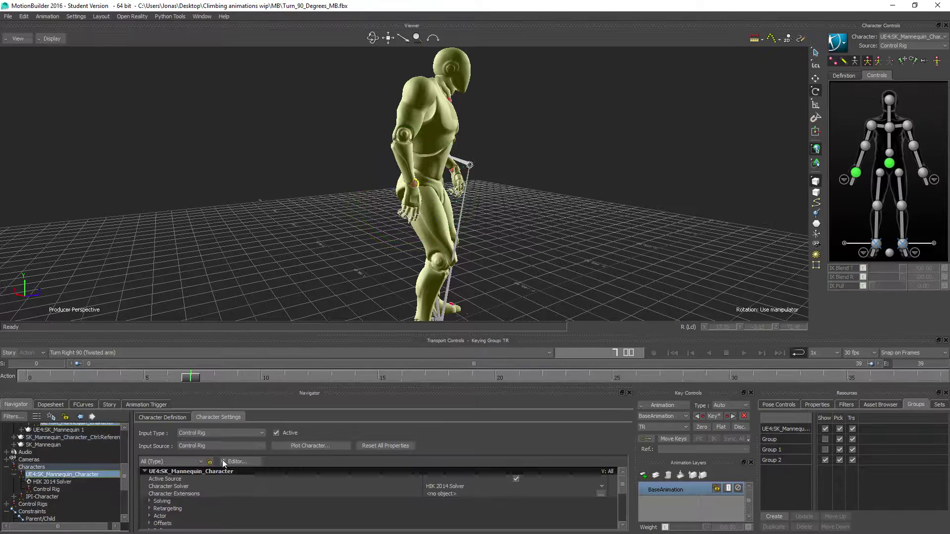
{"action": "left_click", "coordinate": [306, 446]}
{"action": "left_click", "coordinate": [459, 301]}
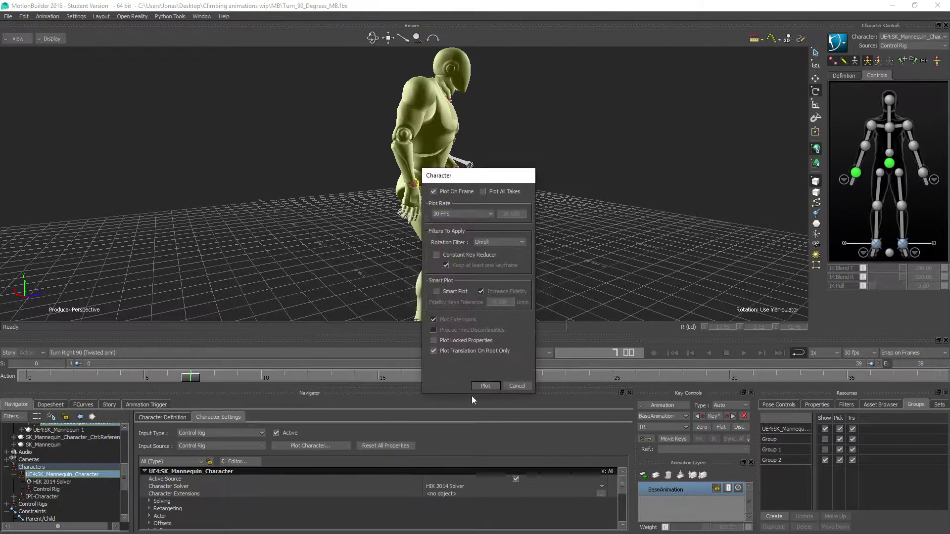
{"action": "left_click", "coordinate": [483, 388]}
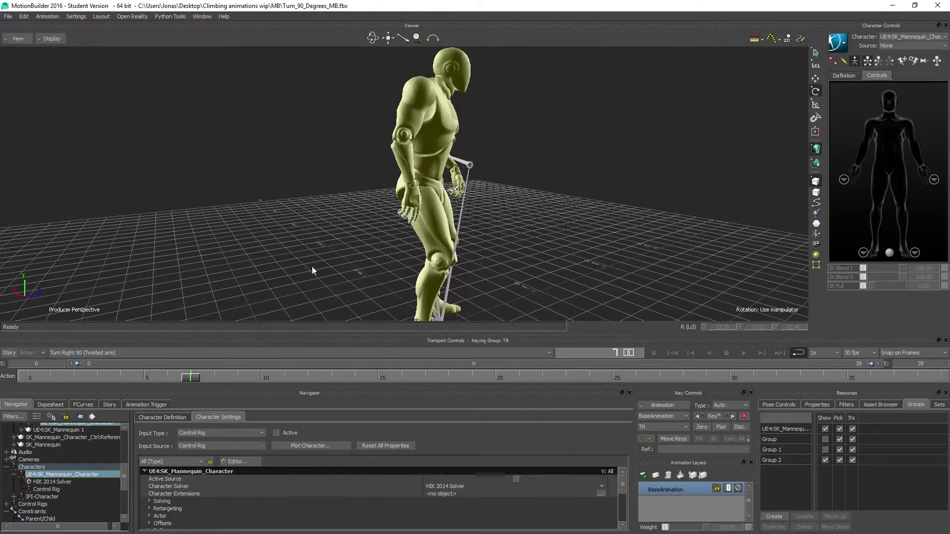
{"action": "left_click_drag", "start_coordinate": [369, 270], "coordinate": [335, 267], "text": "ctrl+shift"}
{"action": "left_click_drag", "start_coordinate": [396, 269], "coordinate": [296, 264], "text": "ctrl+shift"}
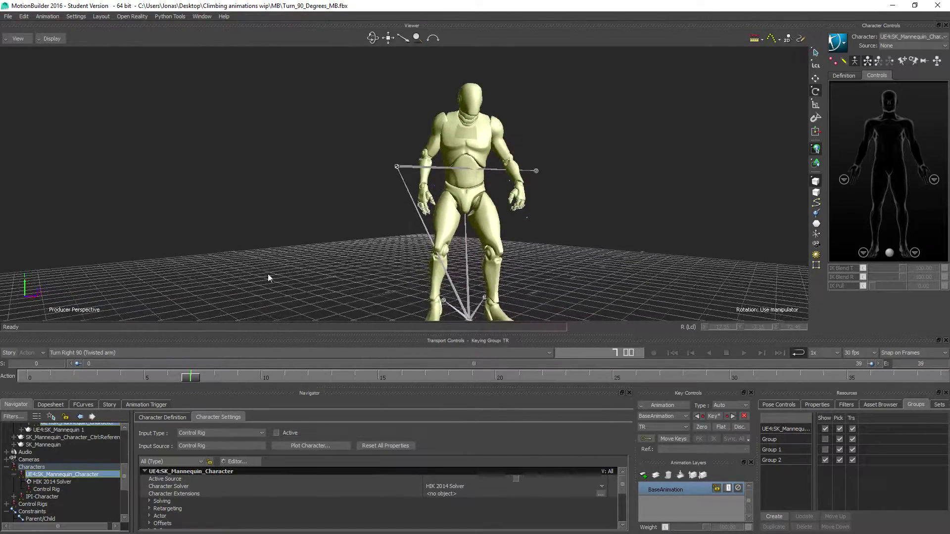